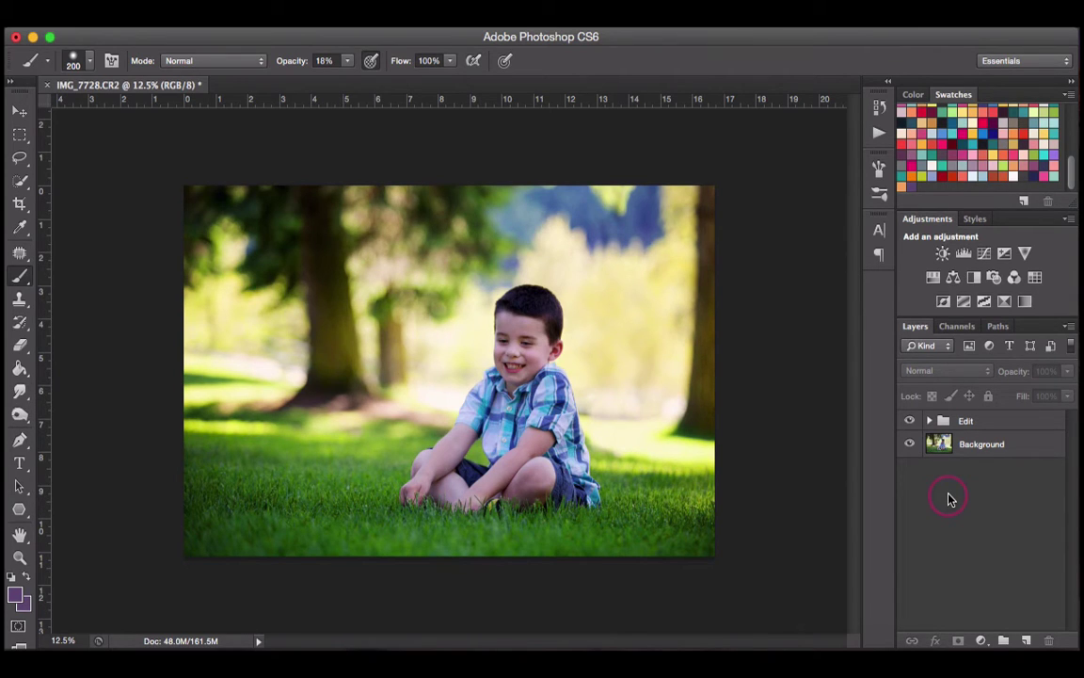
- Open the New Fill or Adjustment Layer menu for the IMG_7728.CR2 photo
click(478, 486)
click(917, 454)
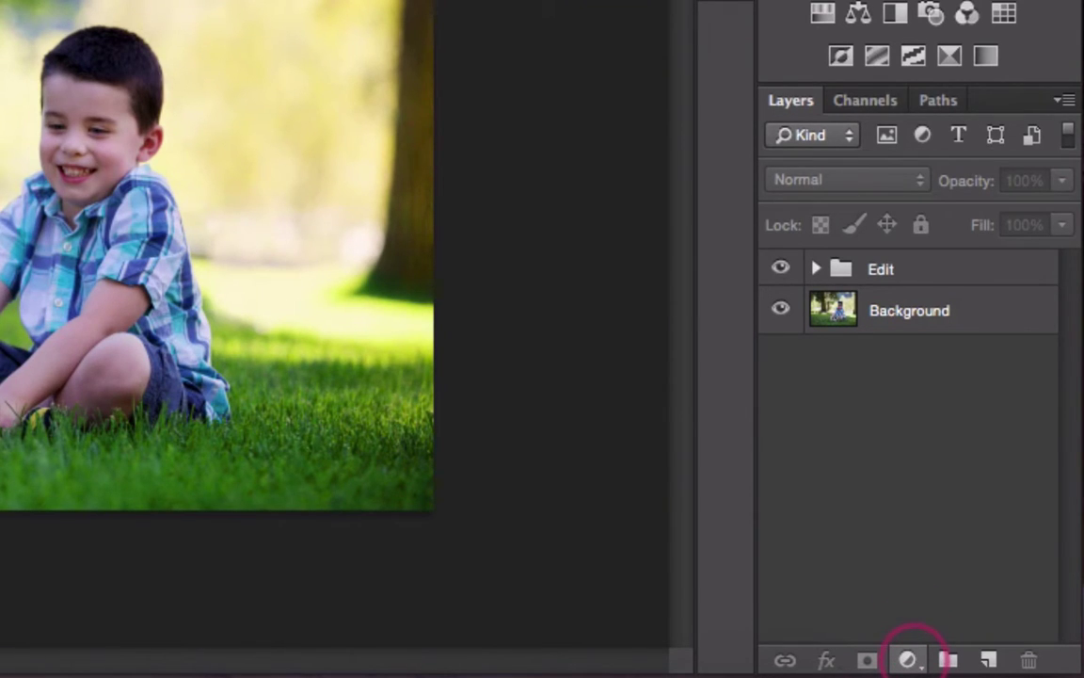
- Add a Curves 1 adjustment layer with its midpoint dragged up-left to strongly brighten the photo
click(909, 659)
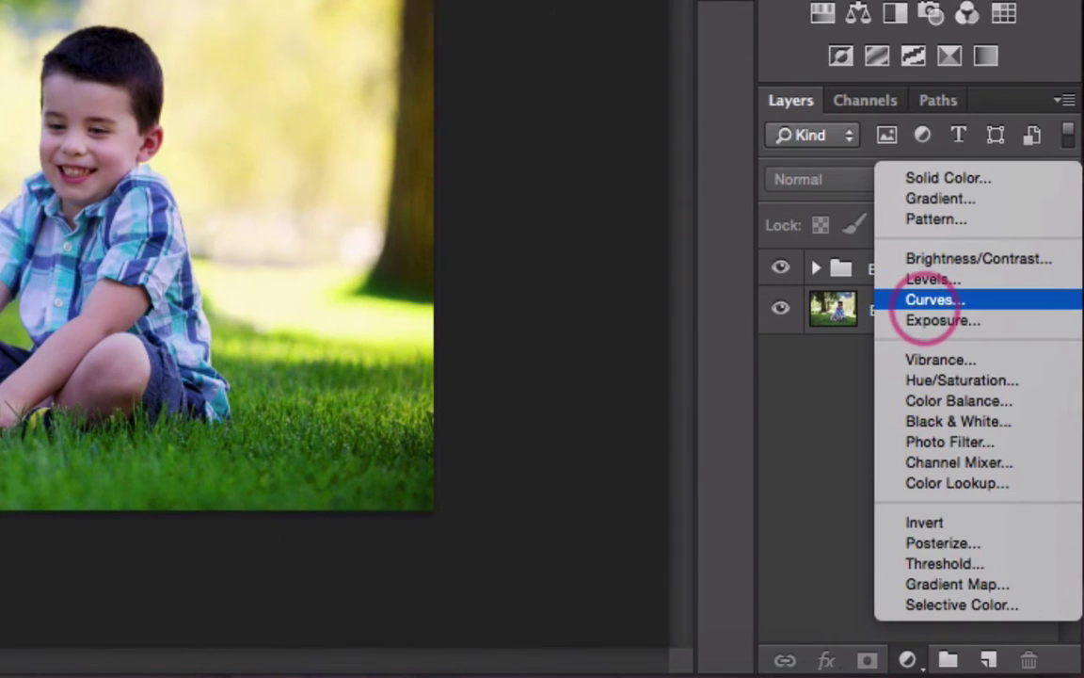
click(979, 299)
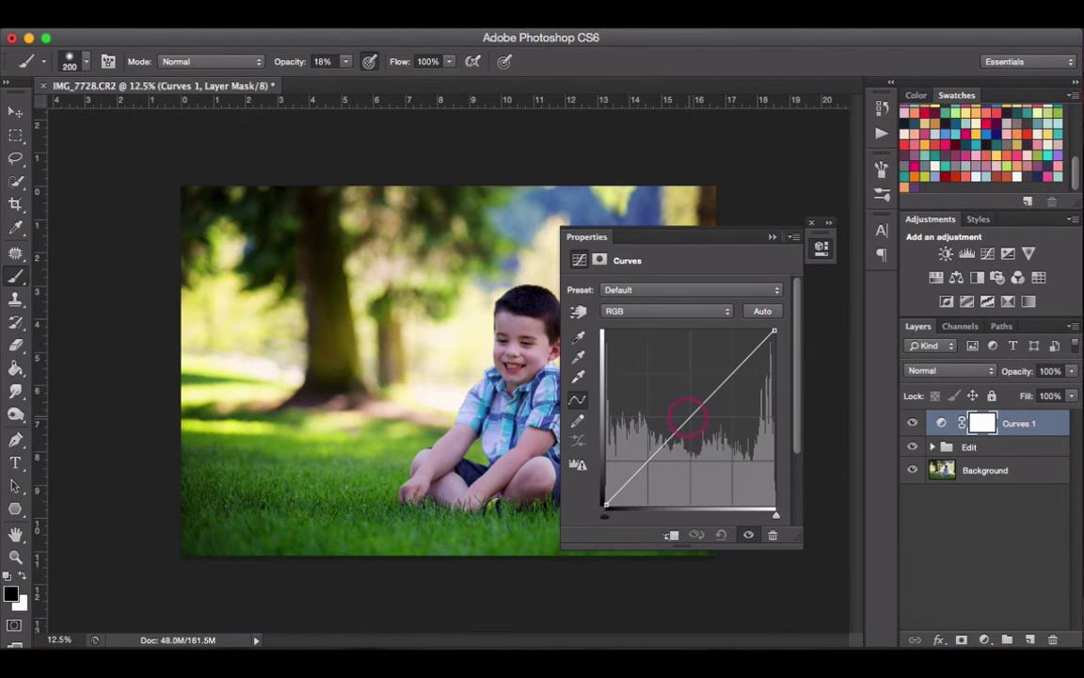
click(689, 415)
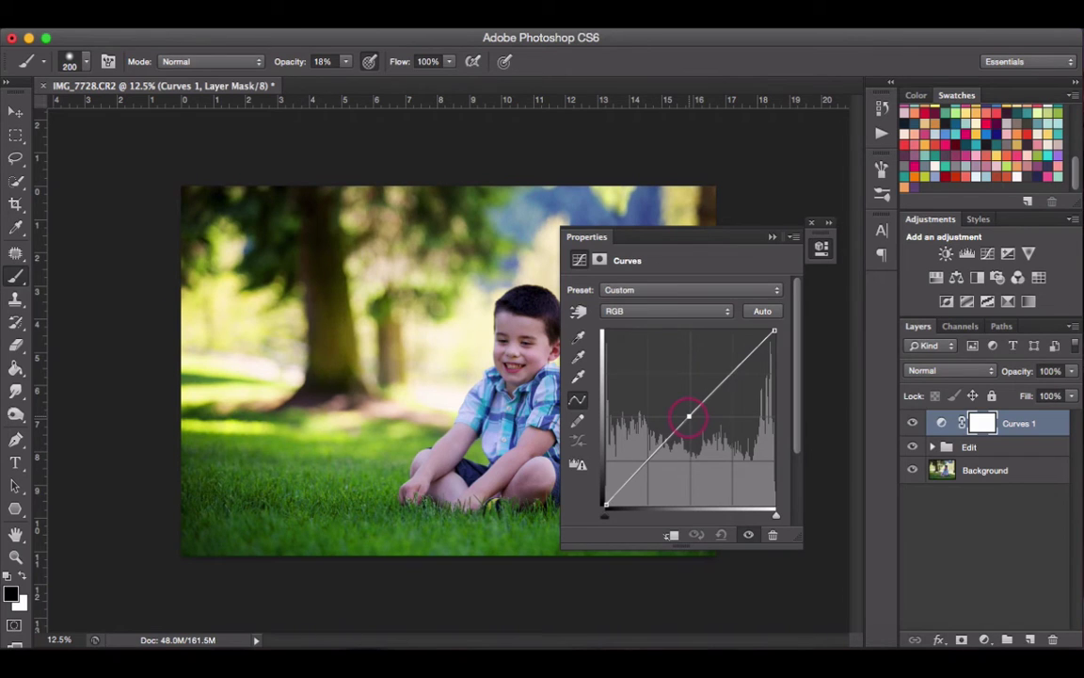
drag(689, 415, 660, 388)
click(812, 449)
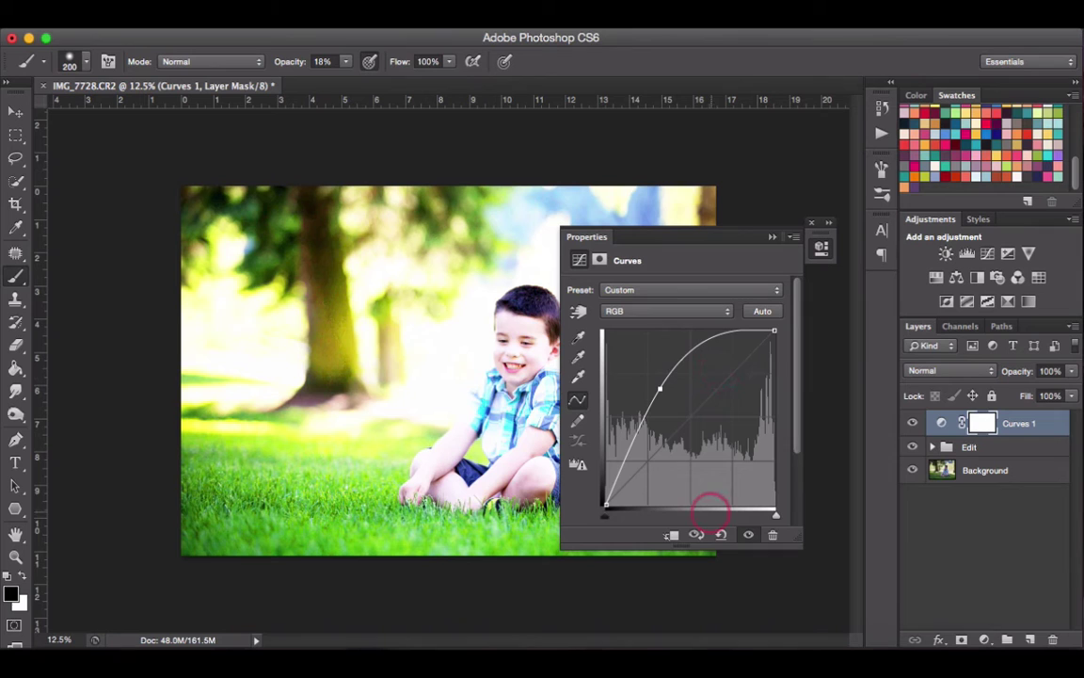
click(820, 245)
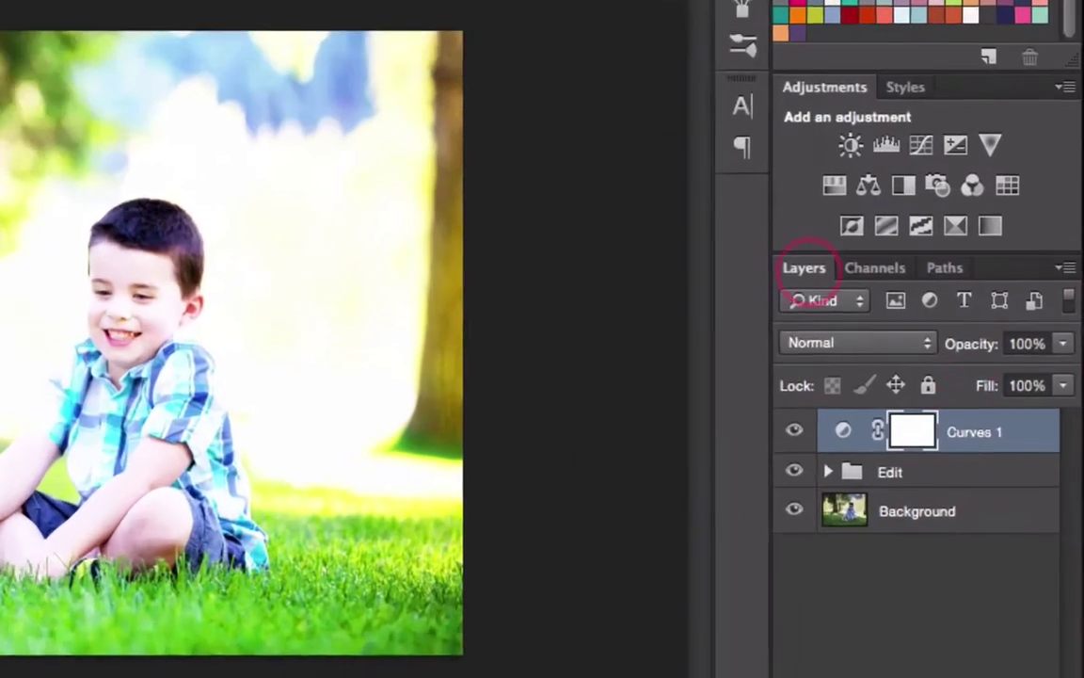
- Rename the Curves 1 layer to 'Dodge (Lighten)'
double_click(939, 438)
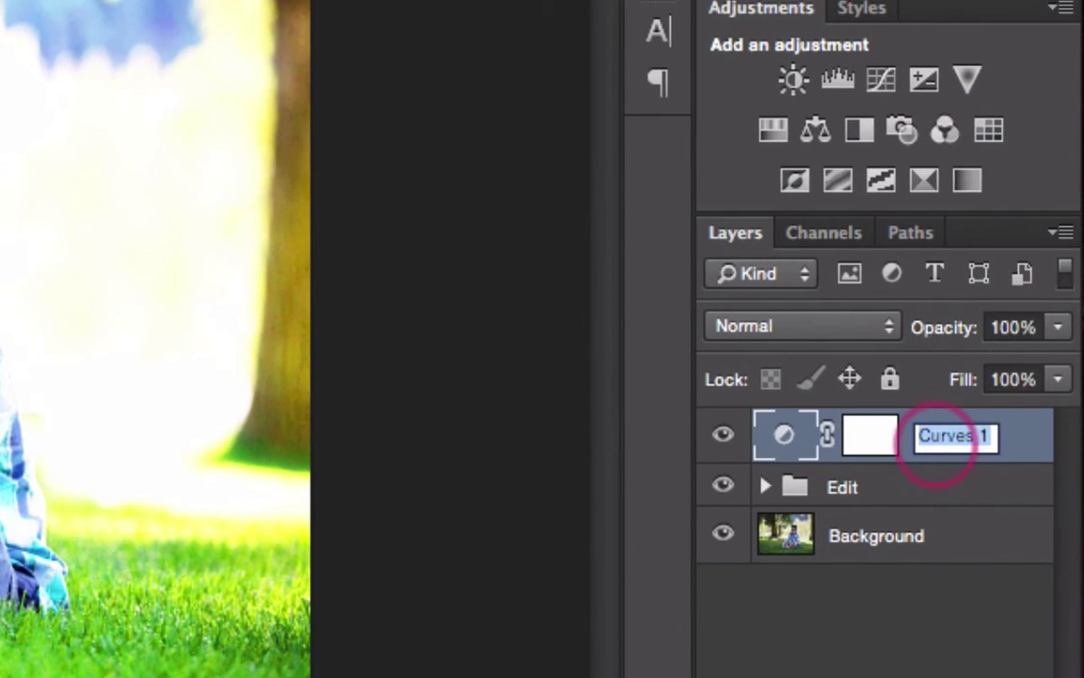
text(Dodge )
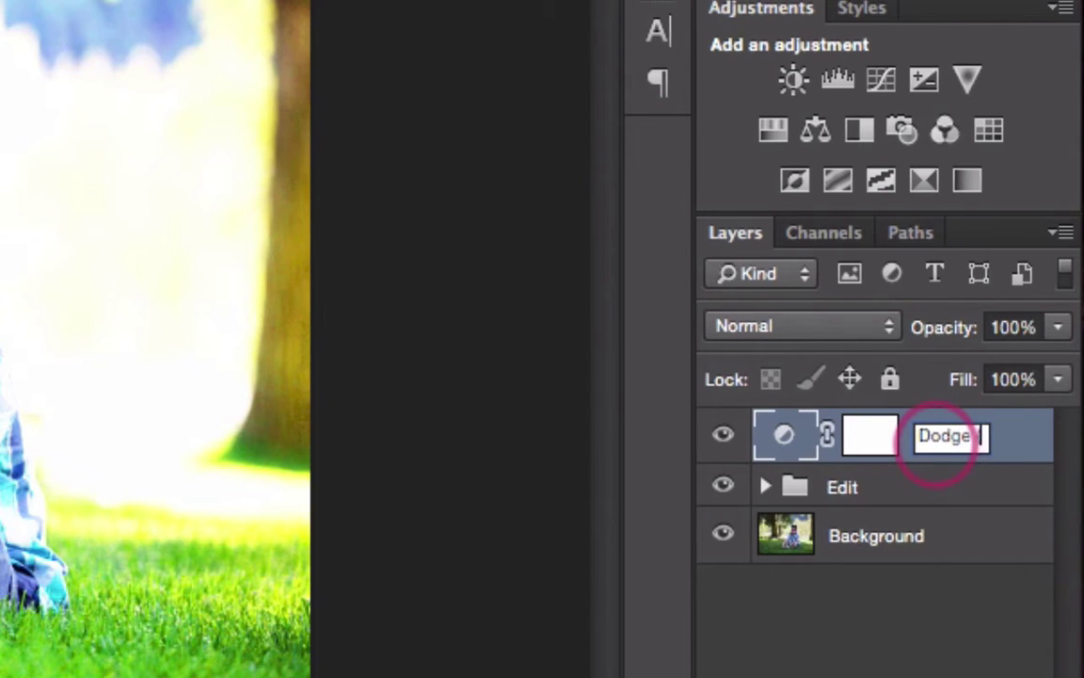
text((Lighten))
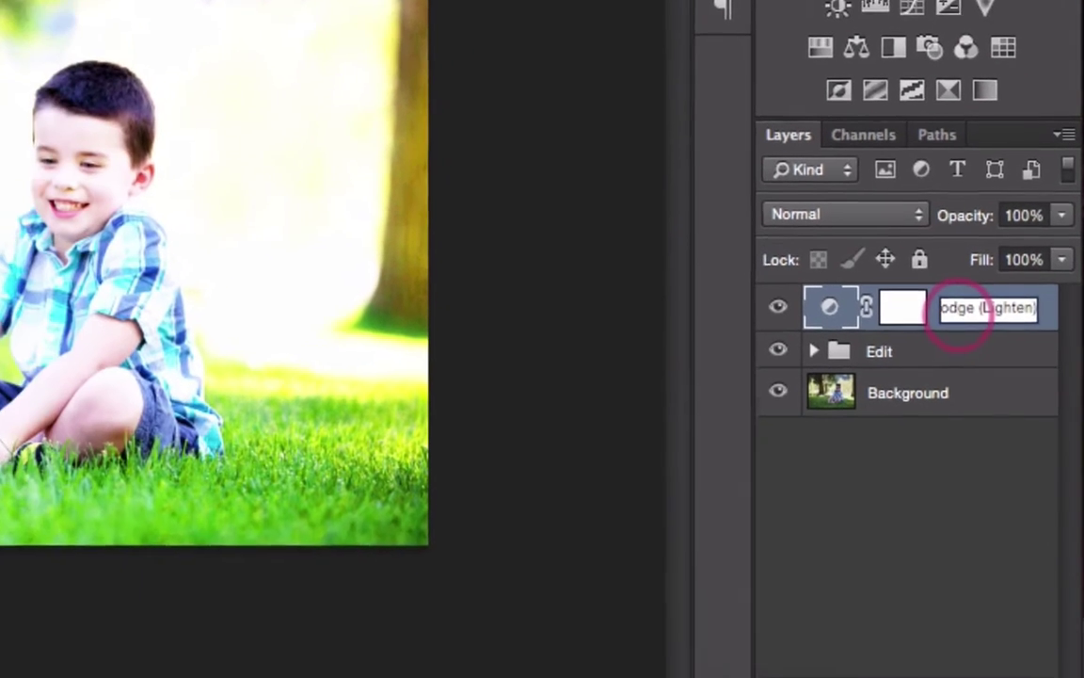
key(Return)
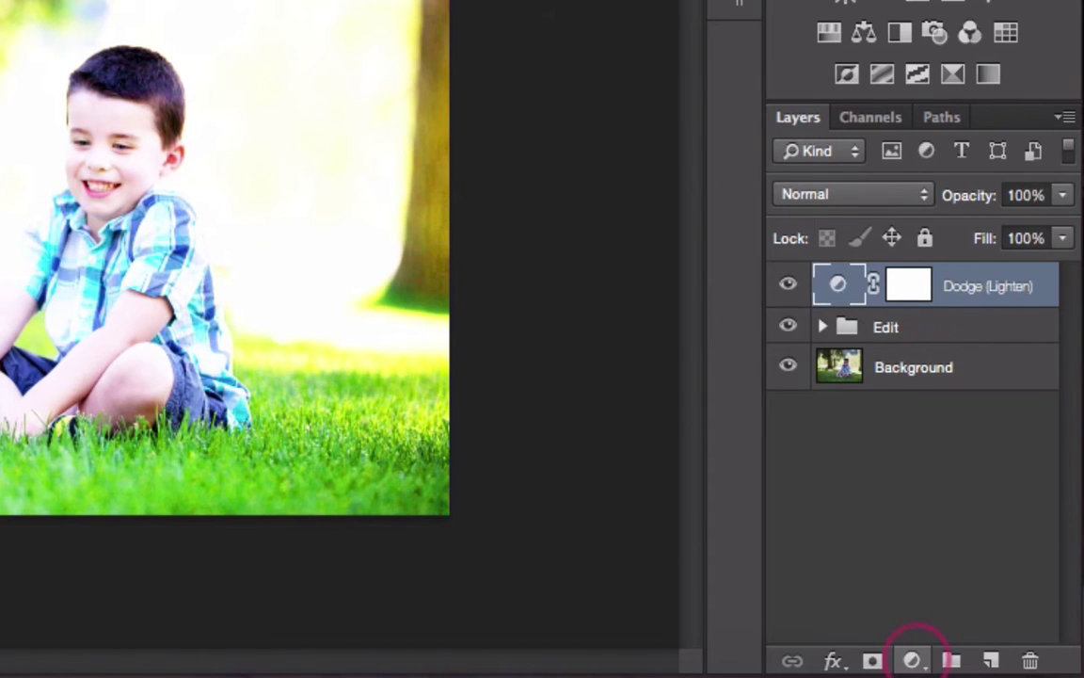
- Add another Curves layer above Dodge (Lighten), pulling its midpoint down-right to darken the photo
click(912, 659)
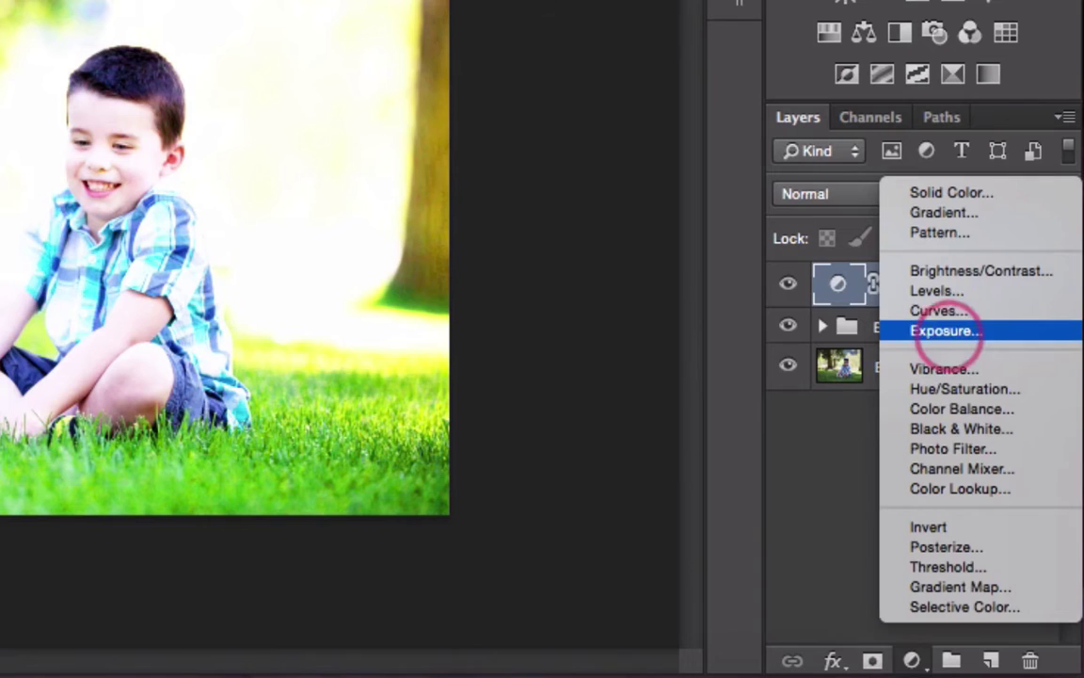
click(934, 310)
click(960, 330)
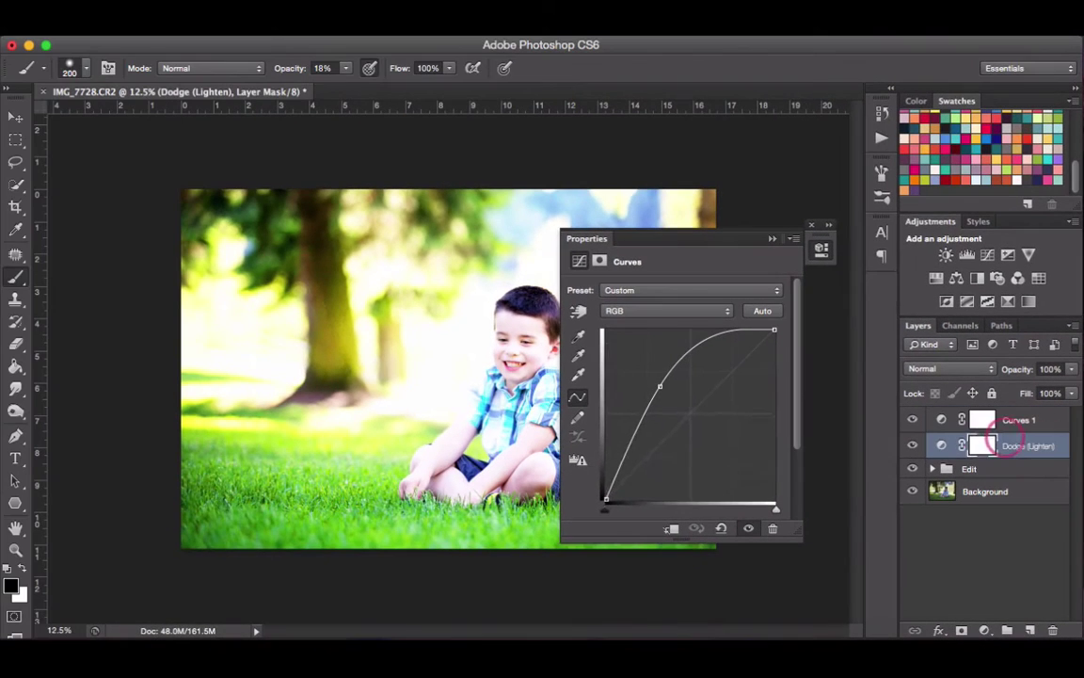
click(973, 285)
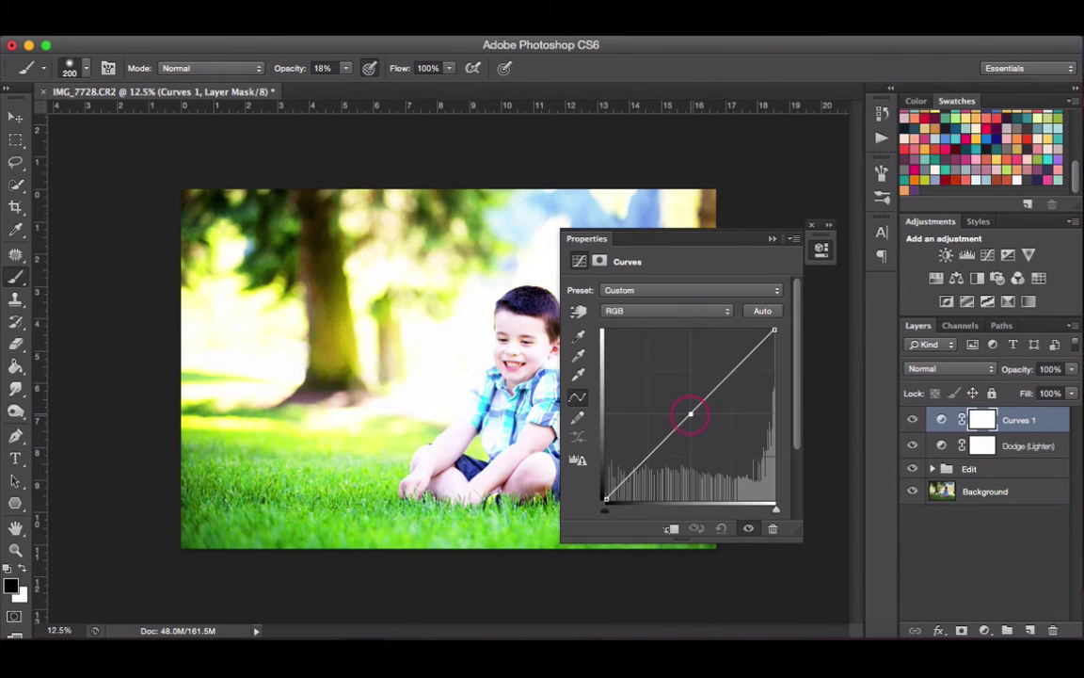
drag(696, 416, 723, 453)
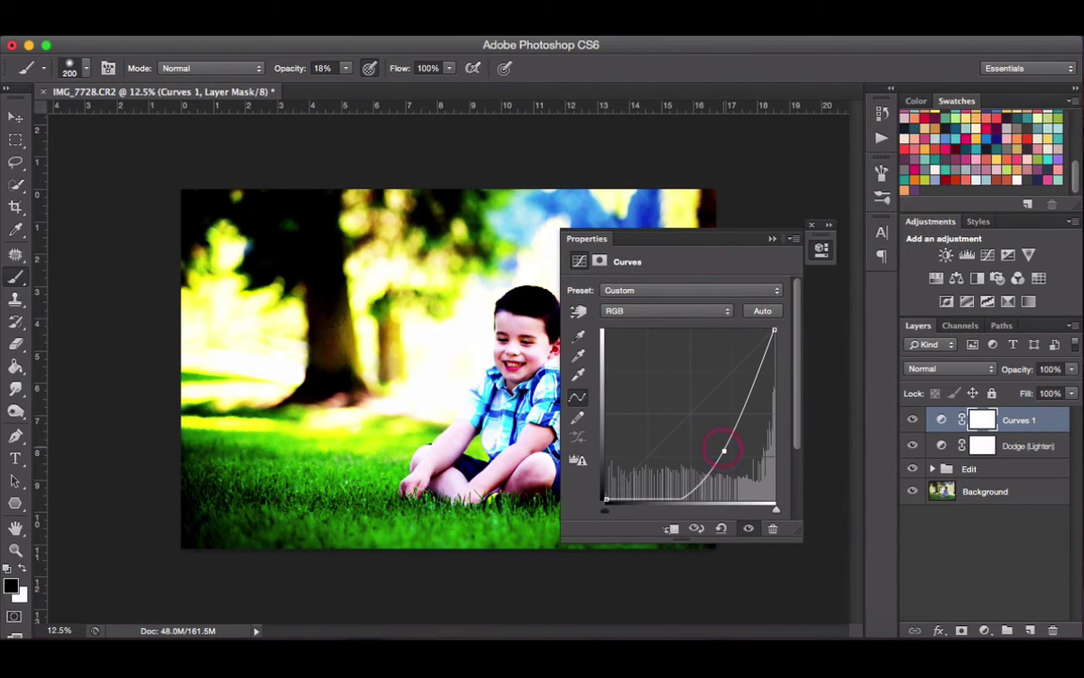
click(811, 224)
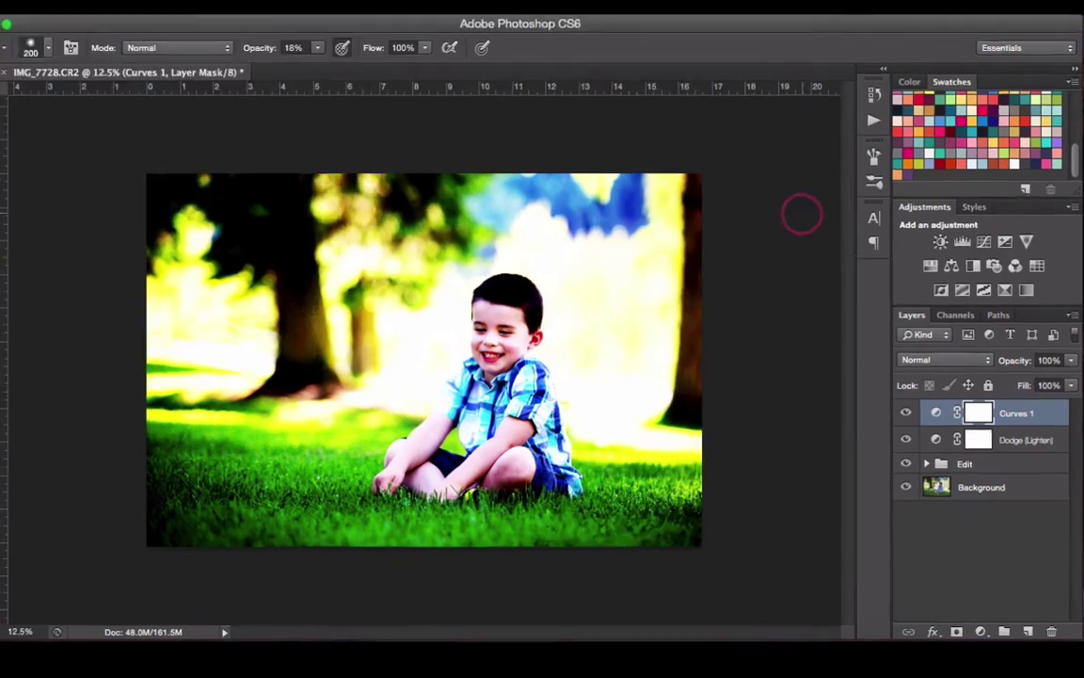
- Rename the new Curves 1 layer to 'Burn (Darken)'
double_click(960, 248)
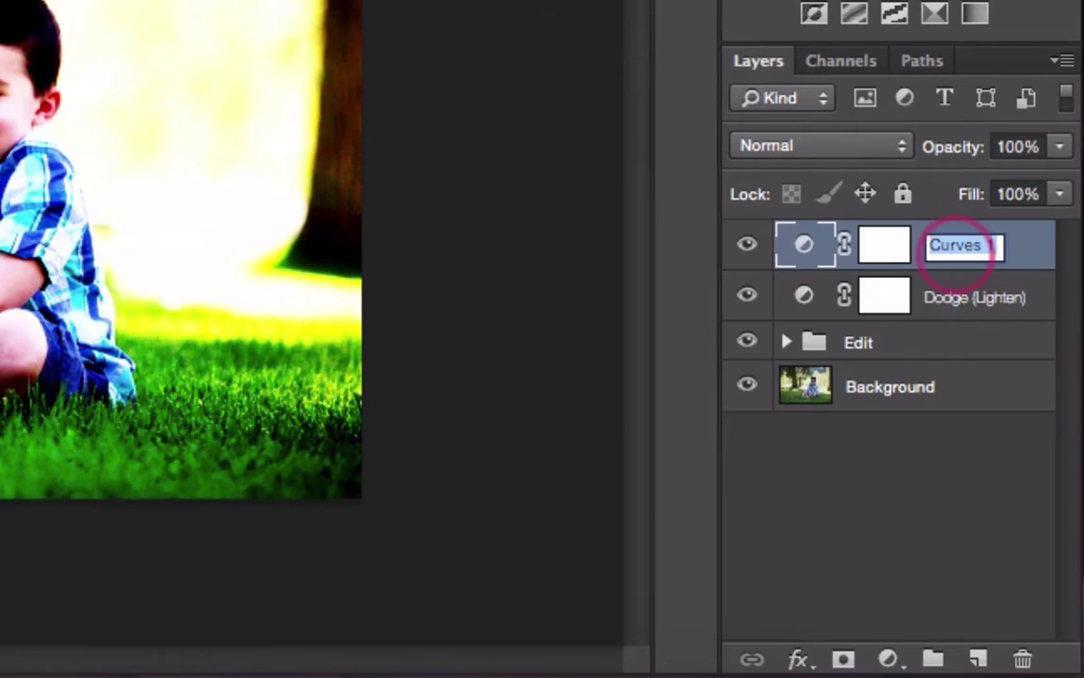
text(Burn (Darken)
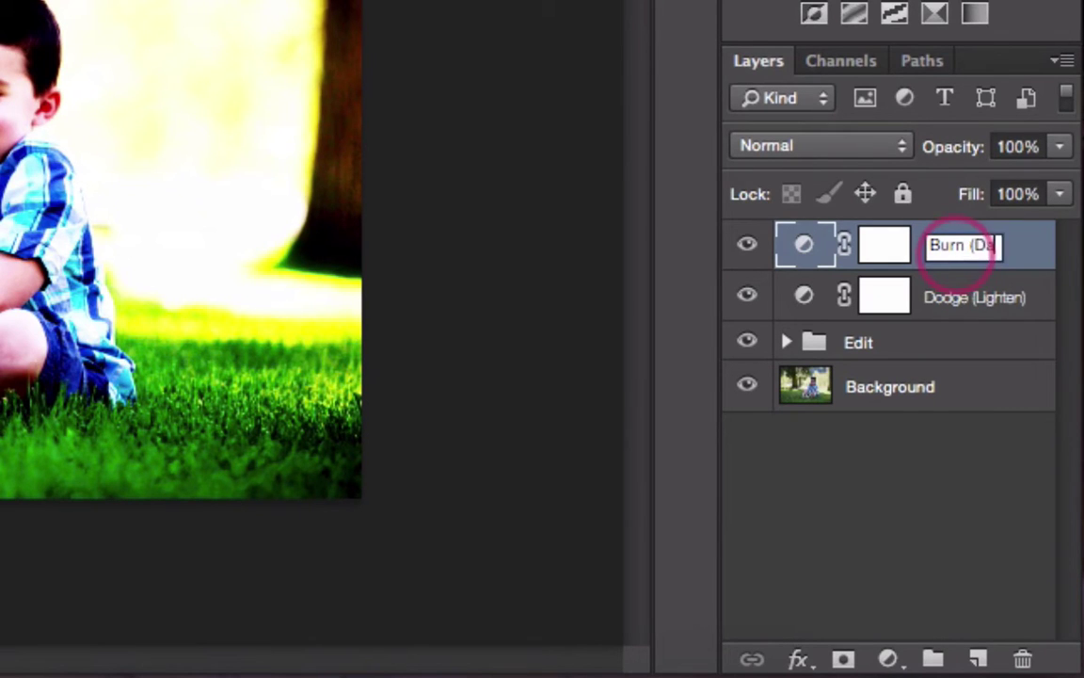
text())
key(Return)
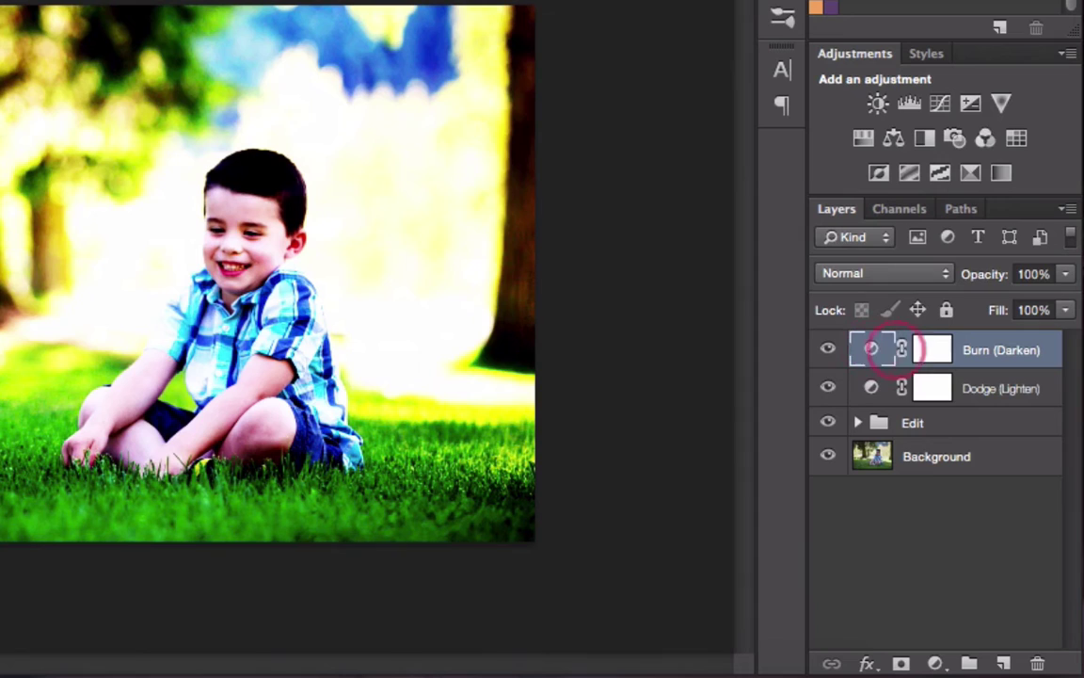
- Invert the Burn (Darken) and Dodge (Lighten) layer masks to black with Ctrl+I
click(927, 350)
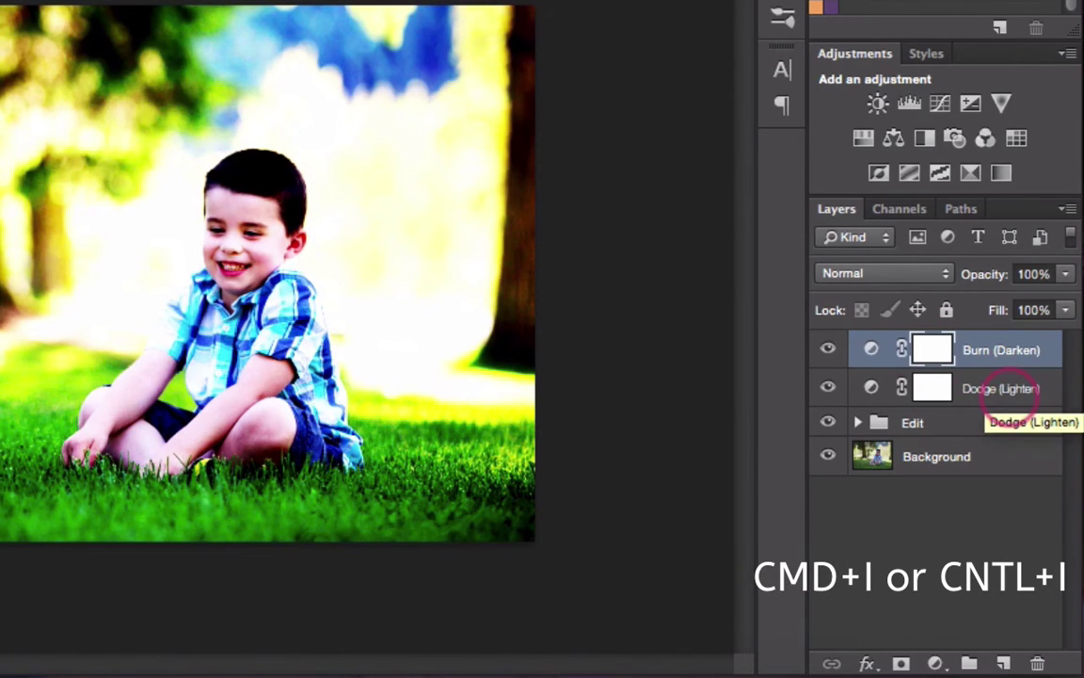
key(ctrl+i)
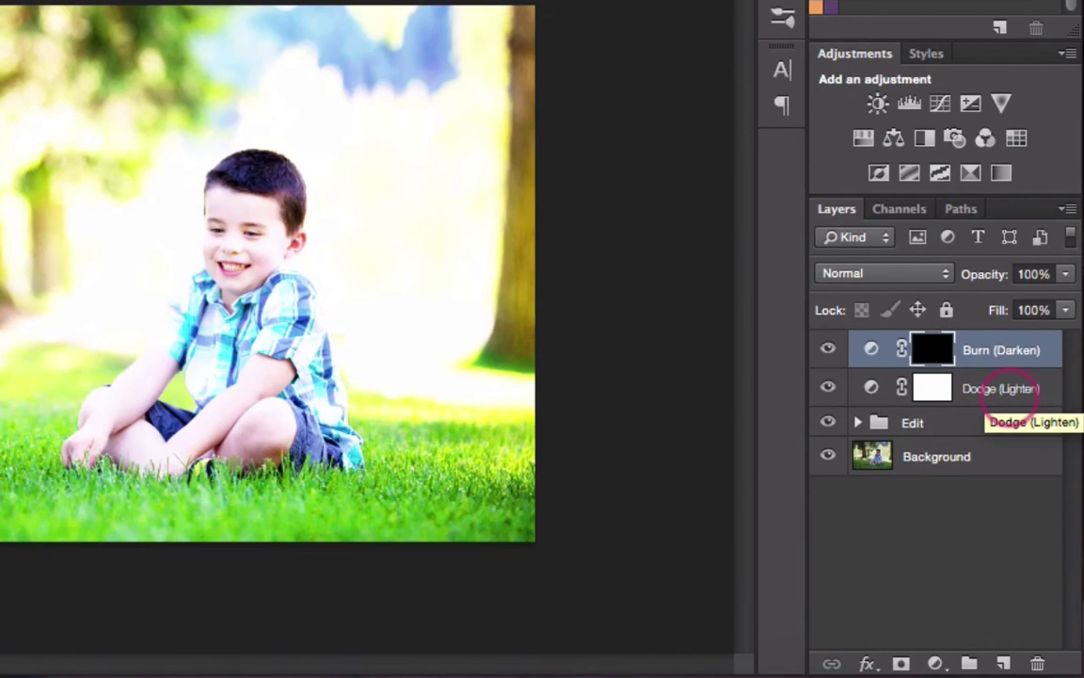
click(933, 389)
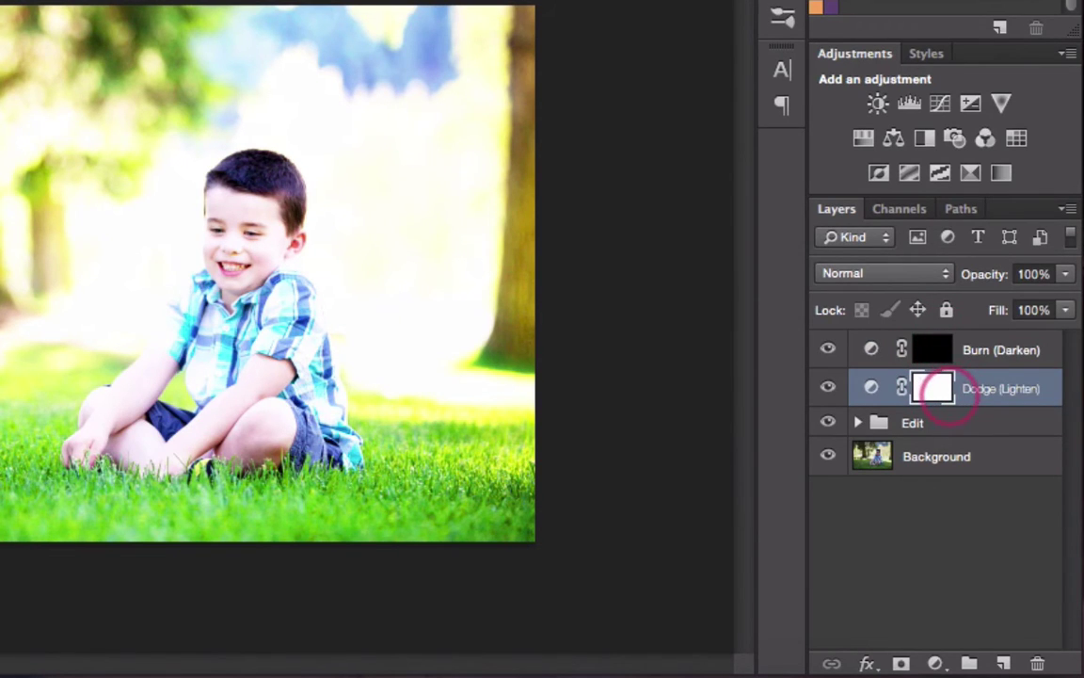
key(ctrl+i)
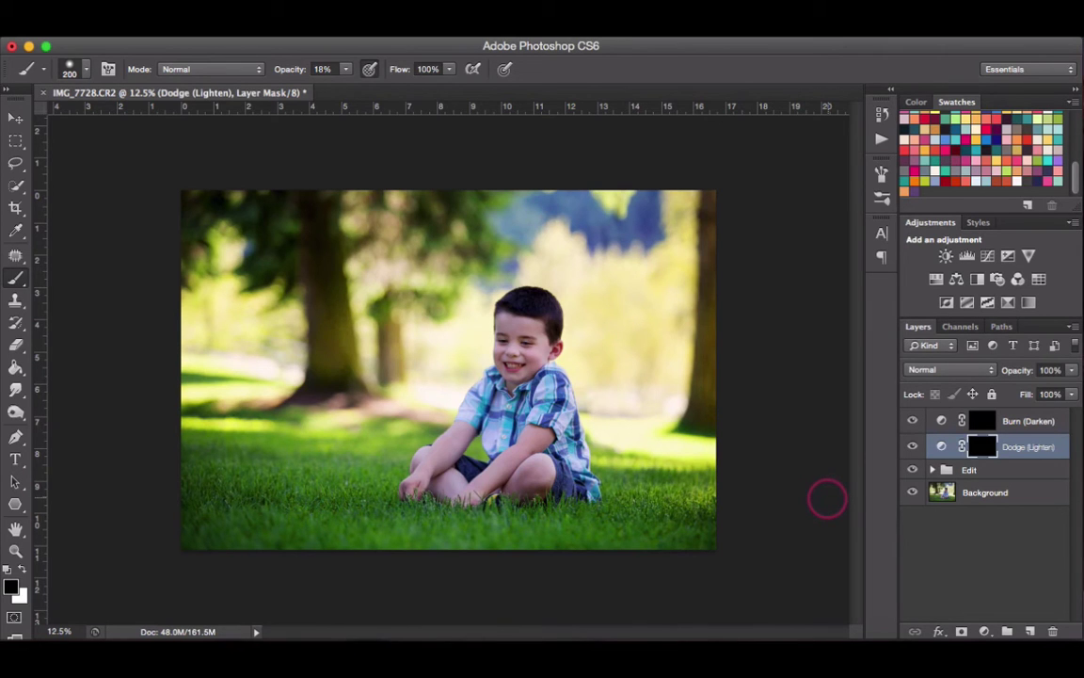
- Swap the colour swatches so the foreground is white and the background black
click(22, 571)
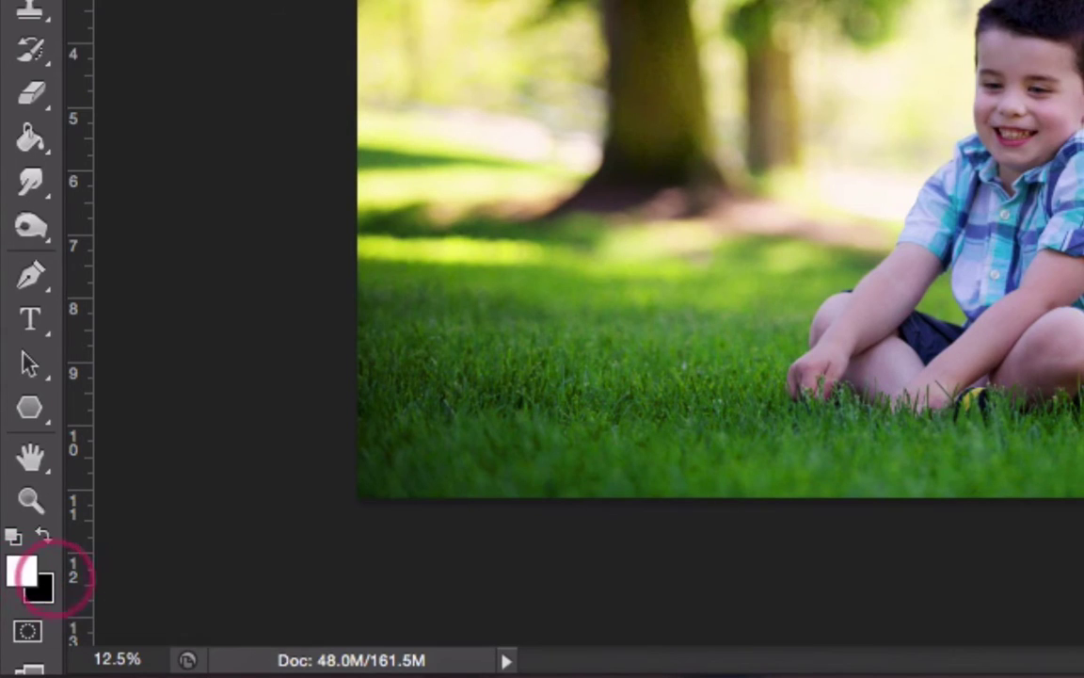
key(z)
key(x)
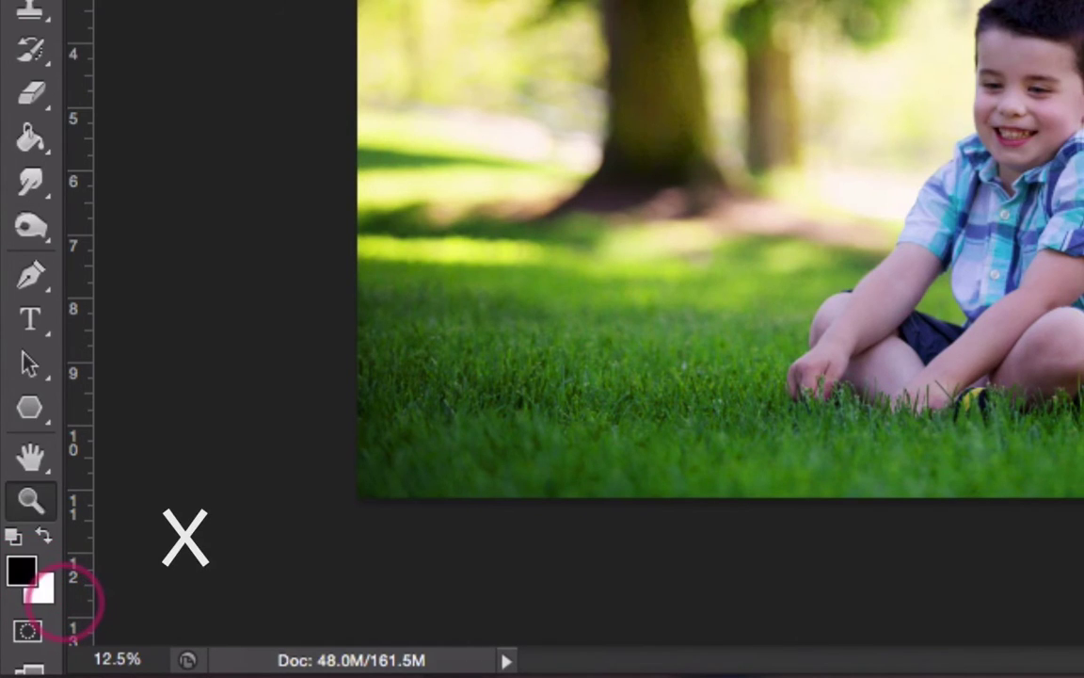
key(x)
key(x)
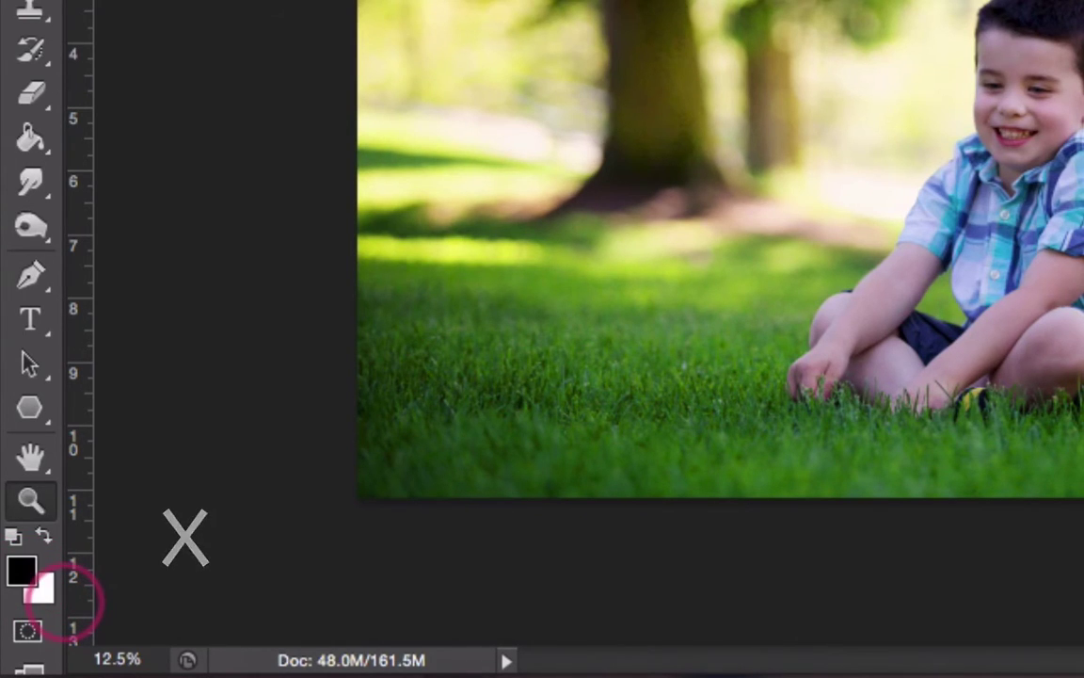
key(x)
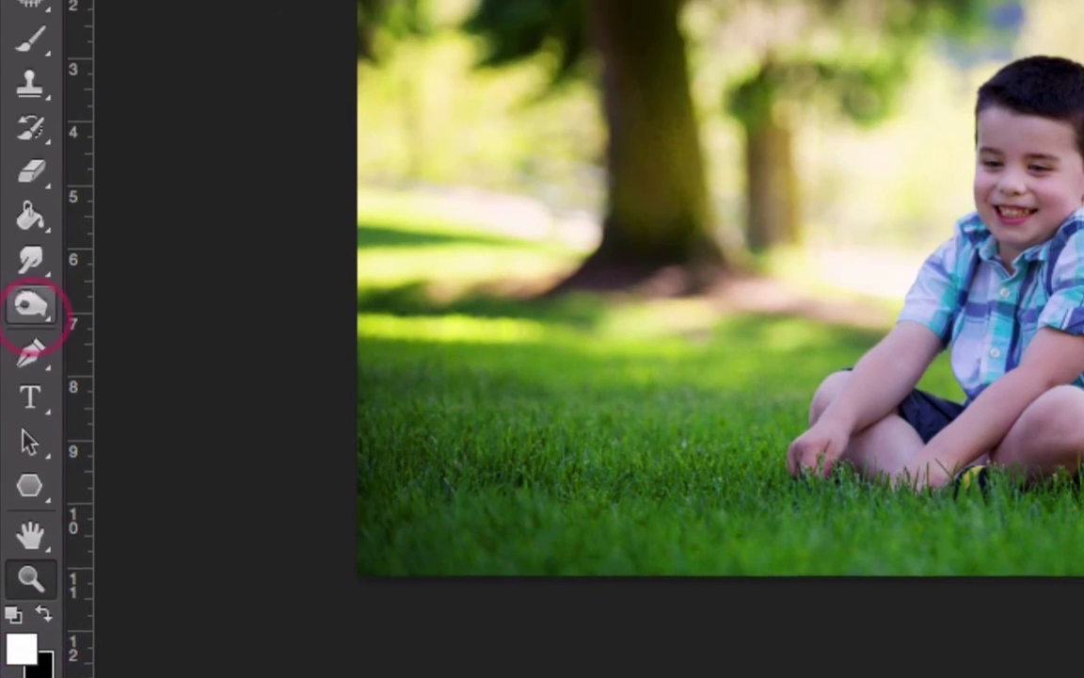
- Choose the Brush tool with 0% hardness, keeping opacity at 18%
click(29, 482)
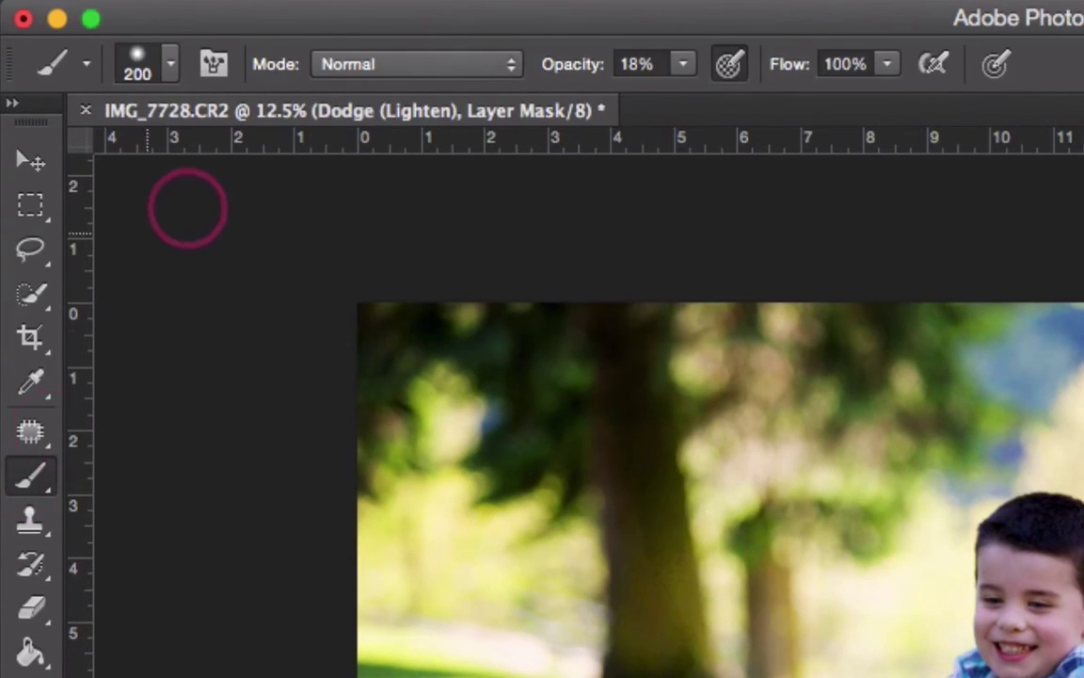
click(139, 58)
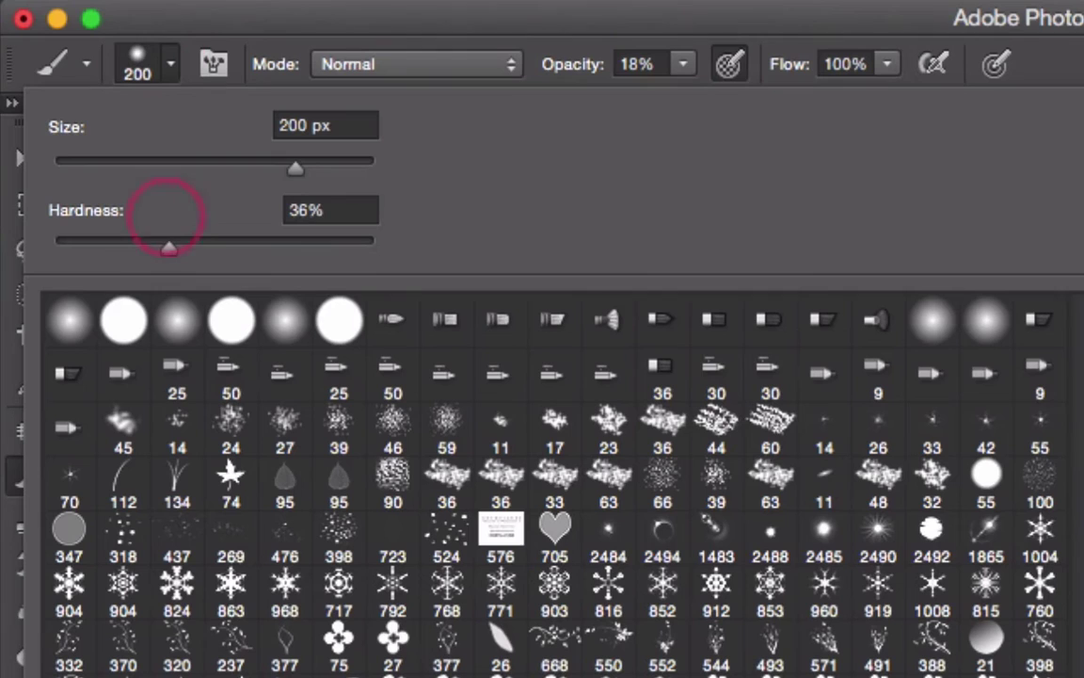
drag(170, 248, 34, 250)
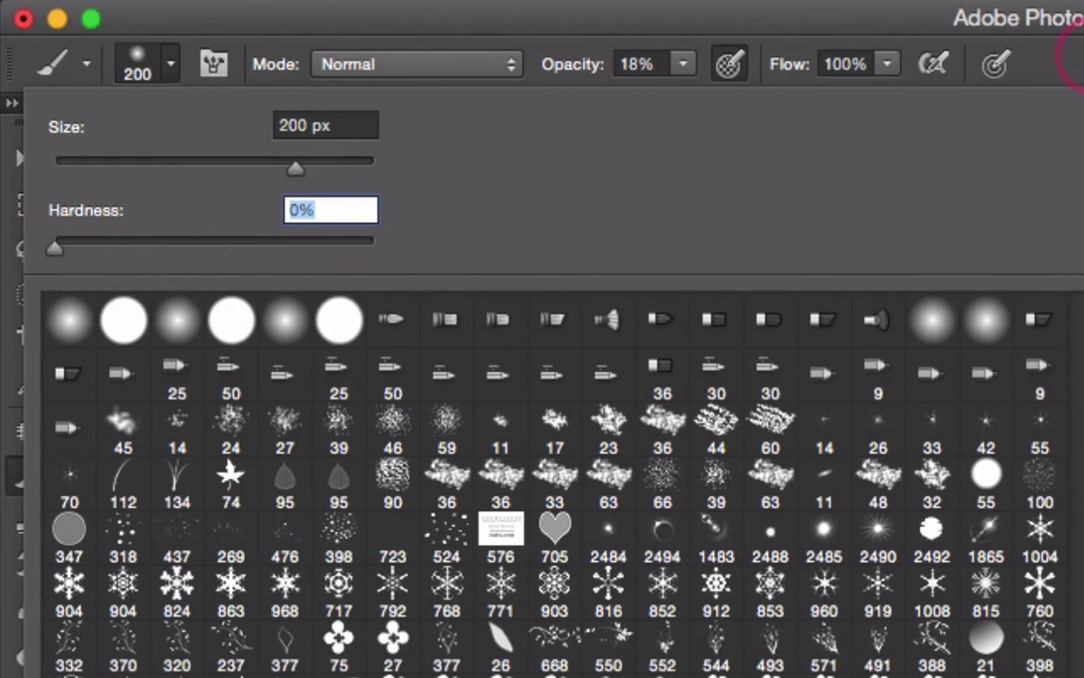
key(Return)
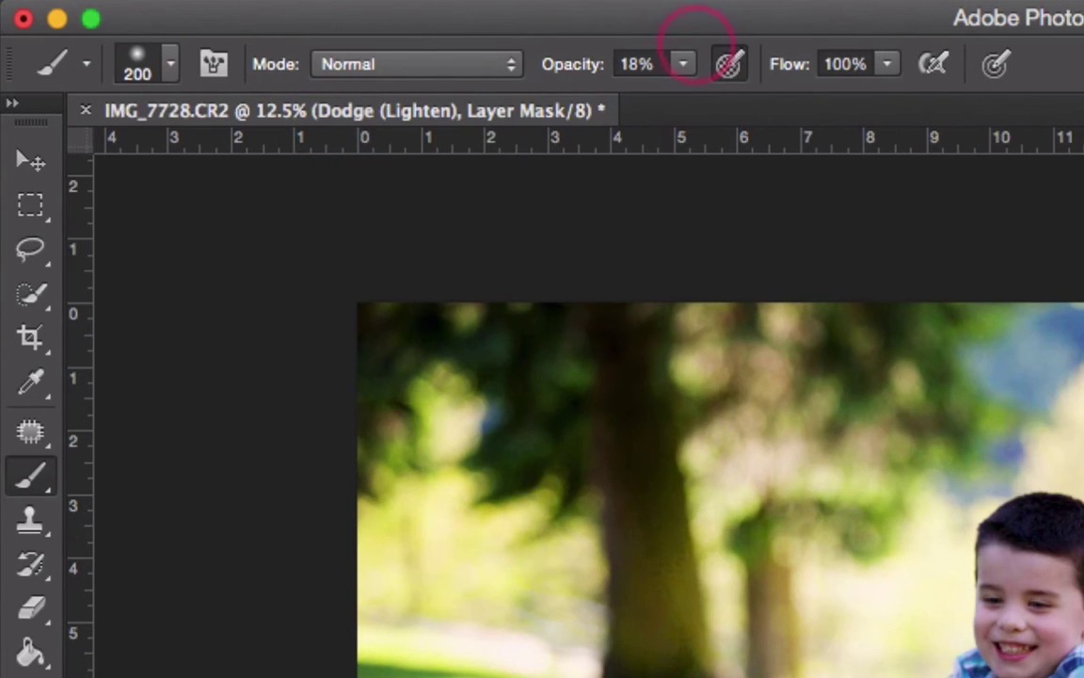
click(684, 63)
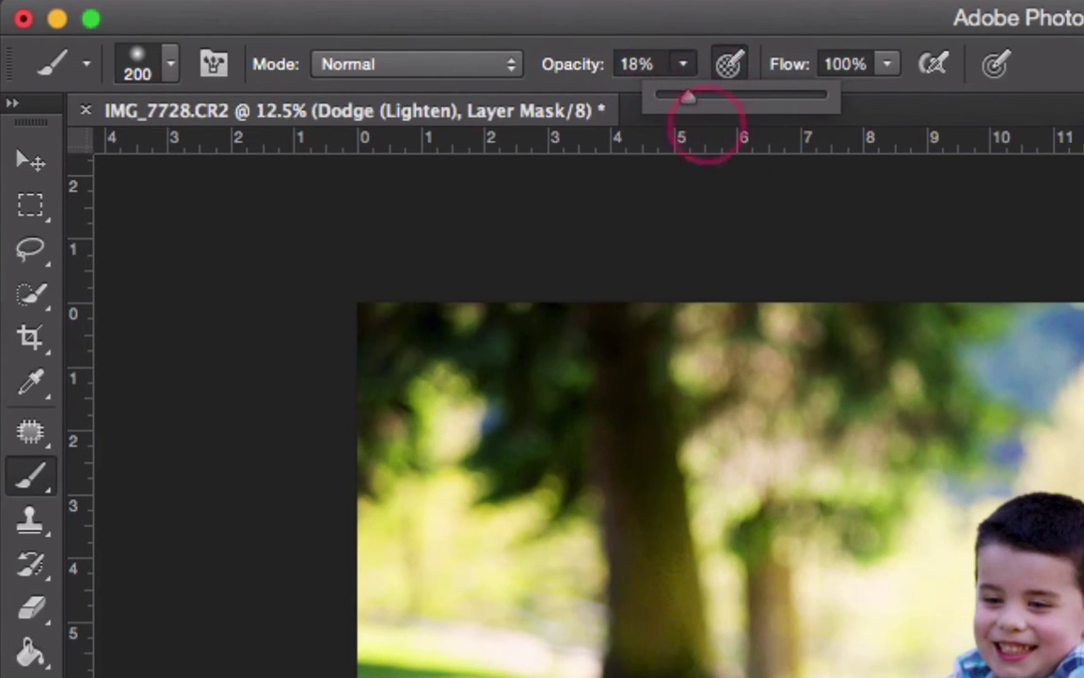
click(688, 97)
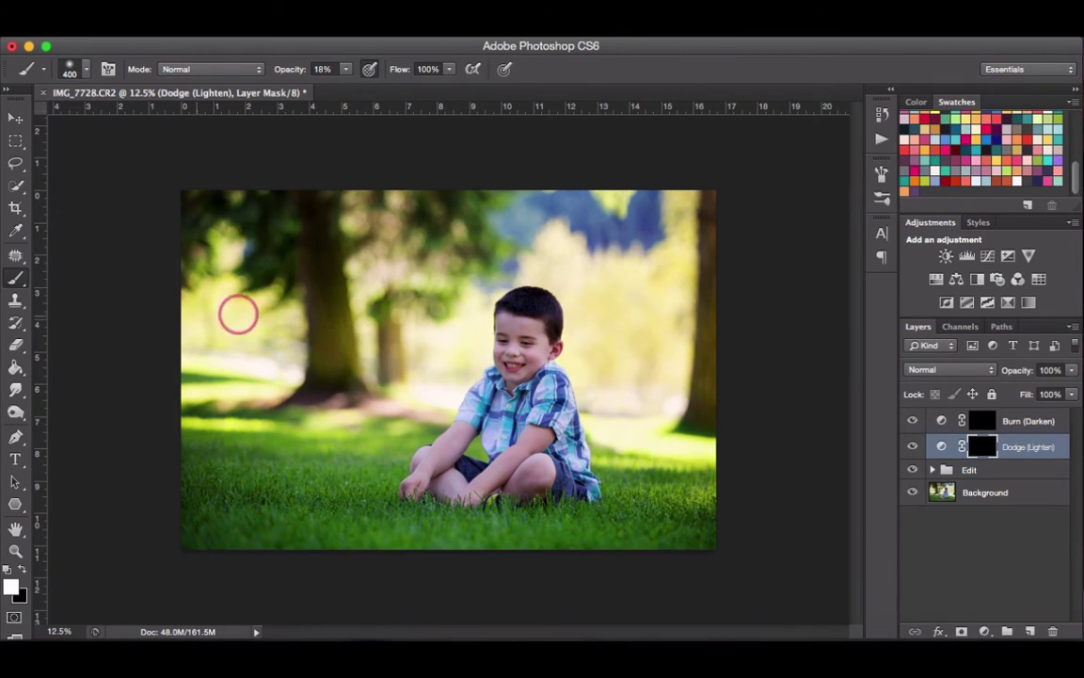
- Paint white on the Dodge mask over the left tree trunk, the background beside the face and the top-right sky, using a 400 brush
mouse_move(237, 312)
mouse_down()
mouse_move(219, 241)
mouse_move(228, 278)
mouse_move(264, 311)
mouse_up()
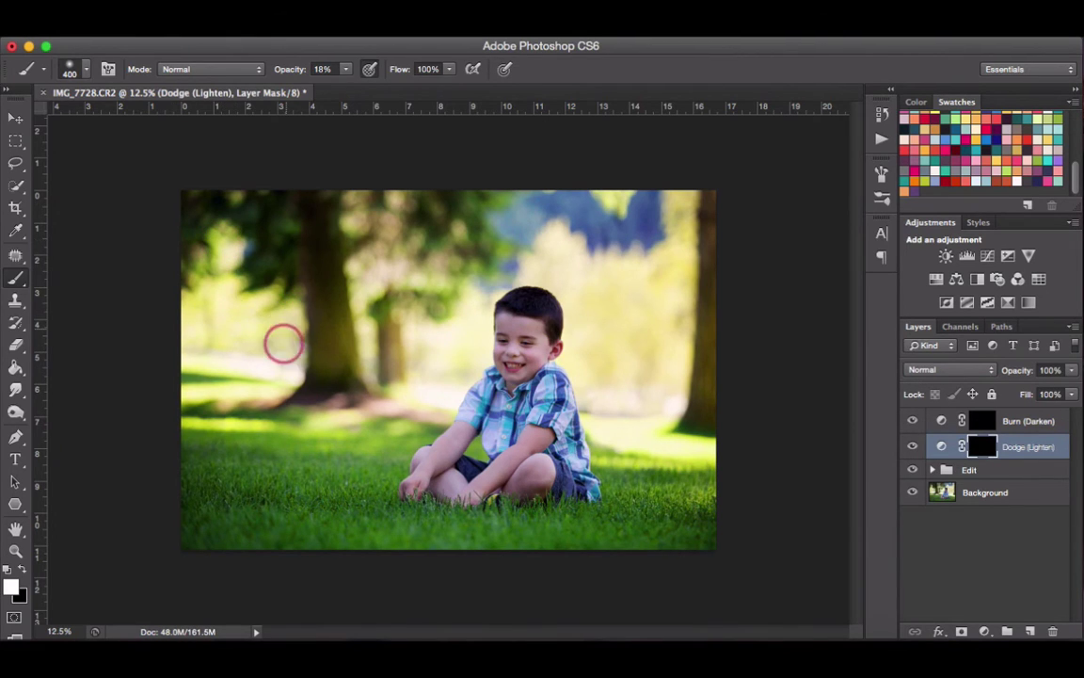
mouse_move(348, 334)
mouse_down()
mouse_move(392, 346)
mouse_move(376, 364)
mouse_move(376, 219)
mouse_move(356, 222)
mouse_move(398, 235)
mouse_move(410, 270)
mouse_move(440, 288)
mouse_up()
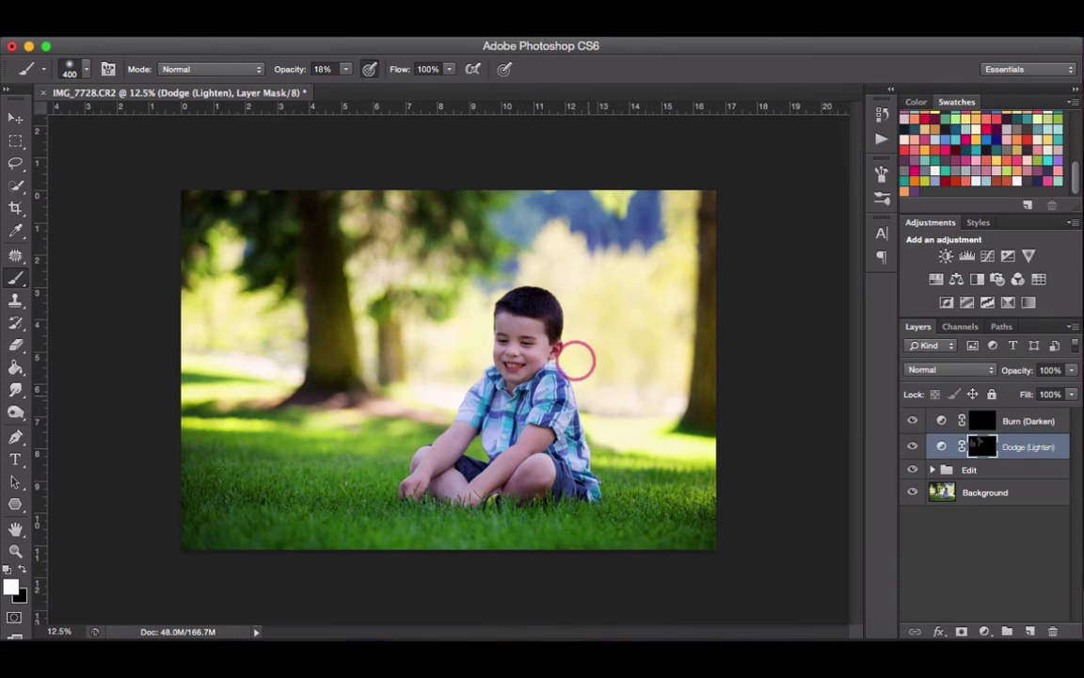
mouse_move(575, 360)
mouse_down()
mouse_move(479, 360)
mouse_move(467, 343)
mouse_move(428, 419)
mouse_move(445, 351)
mouse_move(406, 392)
mouse_move(294, 422)
mouse_move(244, 400)
mouse_move(197, 429)
mouse_move(173, 423)
mouse_move(344, 443)
mouse_up()
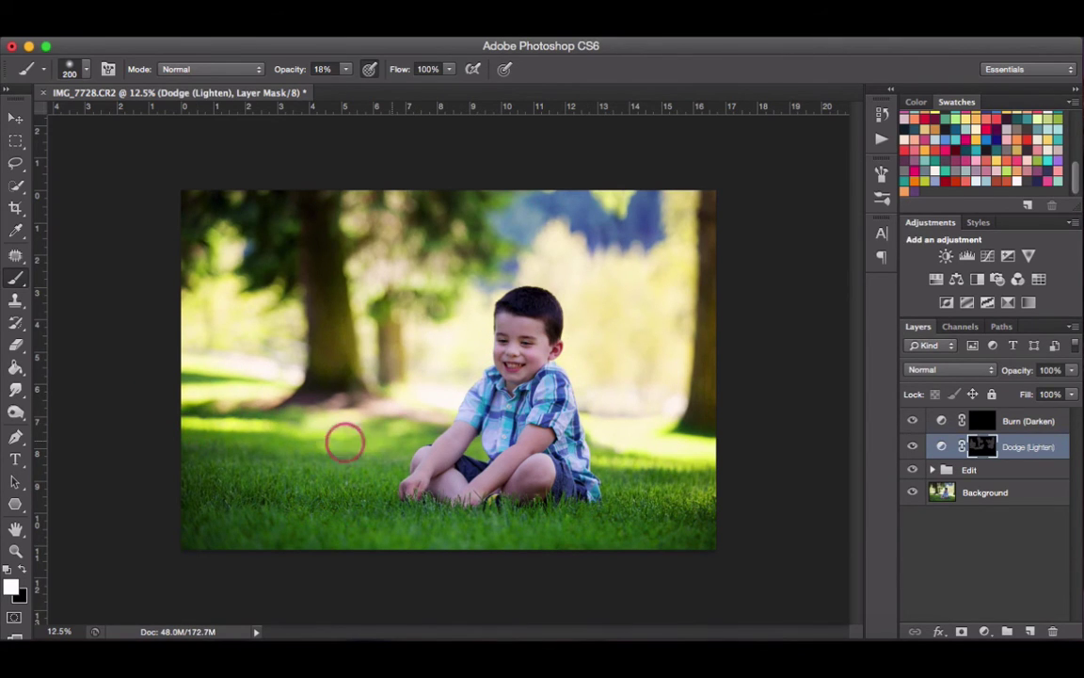
key(bracketright)
key(bracketright)
mouse_move(788, 491)
mouse_down()
mouse_move(613, 460)
mouse_move(627, 513)
mouse_move(669, 467)
mouse_move(691, 234)
mouse_move(677, 184)
mouse_move(598, 182)
mouse_move(376, 223)
mouse_move(429, 242)
mouse_move(454, 406)
mouse_move(577, 456)
mouse_move(478, 433)
mouse_up()
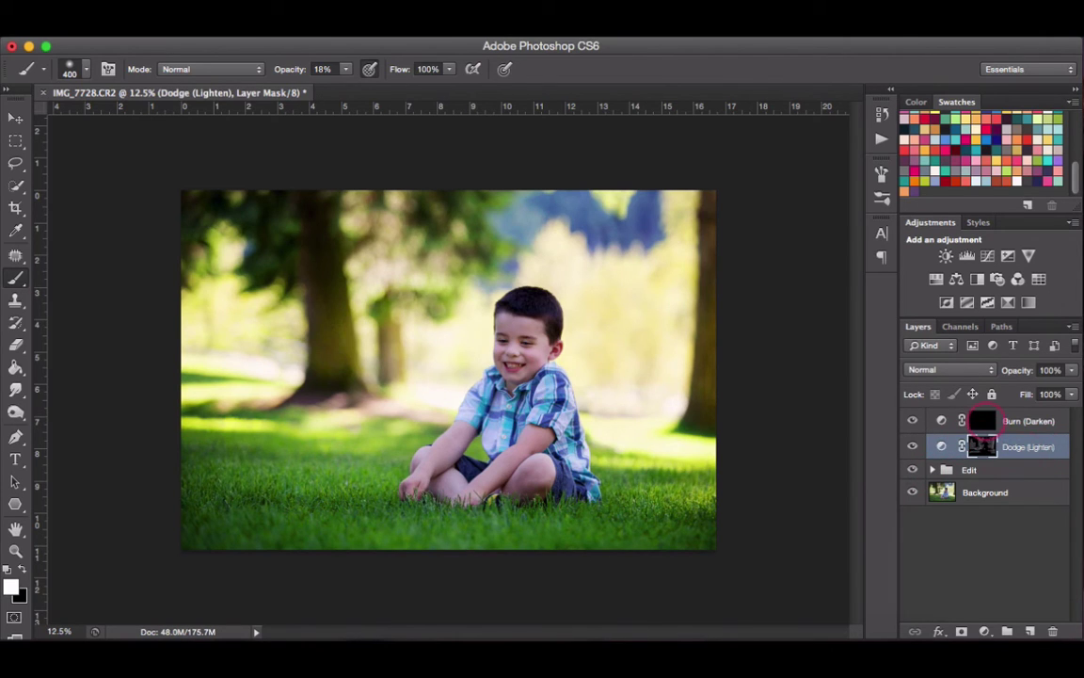
- Paint white on the Burn (Darken) mask over the left trunk, left edge and upper trees
click(983, 420)
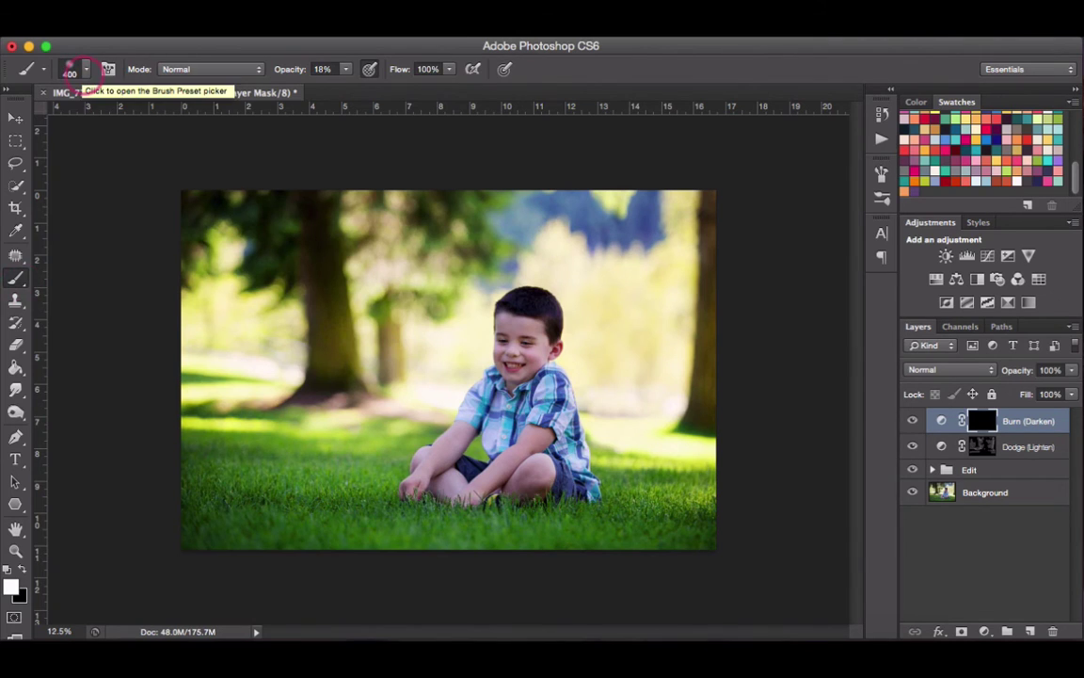
click(73, 70)
click(109, 68)
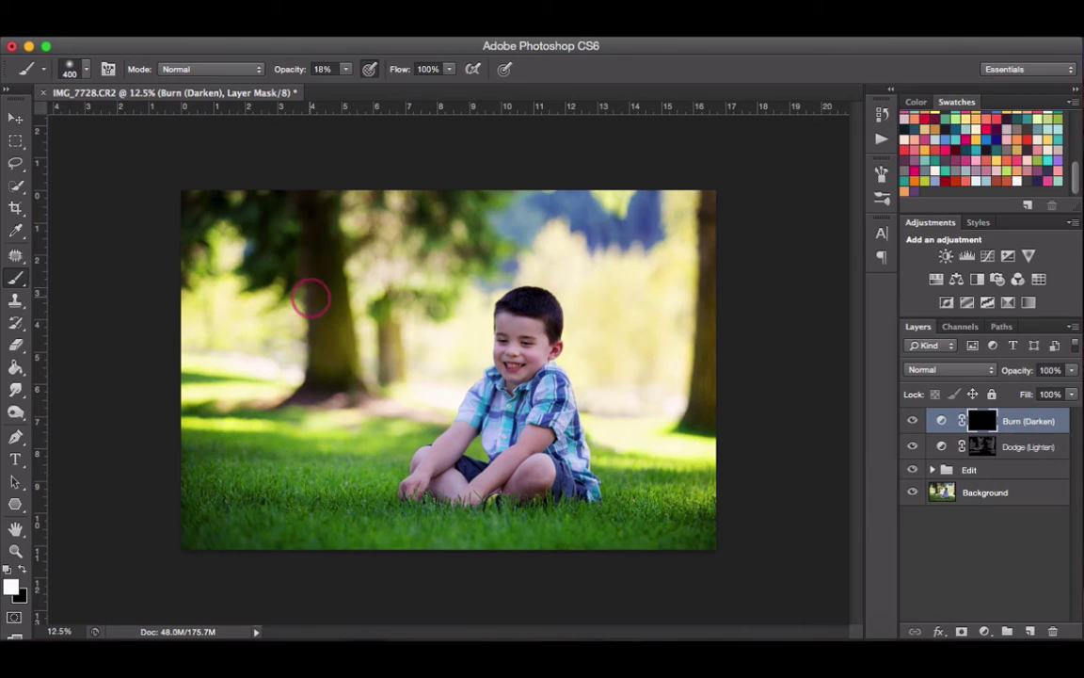
mouse_move(318, 224)
mouse_down()
mouse_move(318, 341)
mouse_move(304, 409)
mouse_up()
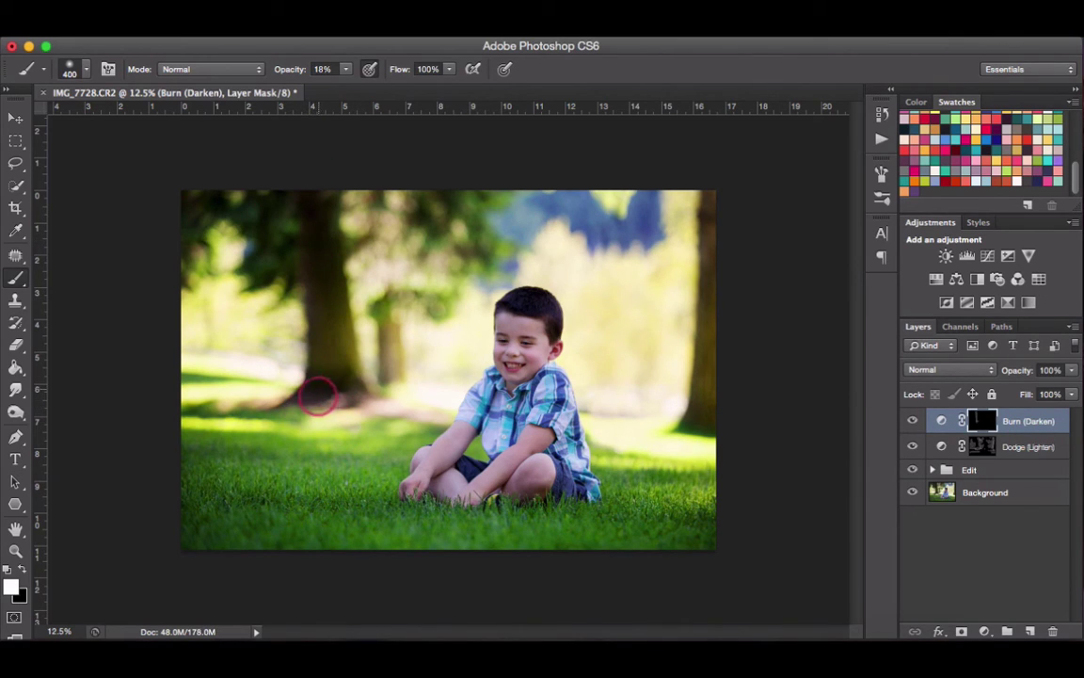
mouse_move(182, 199)
mouse_down()
mouse_move(178, 286)
mouse_move(200, 236)
mouse_move(200, 393)
mouse_move(292, 421)
mouse_move(180, 415)
mouse_move(260, 410)
mouse_move(180, 412)
mouse_move(243, 378)
mouse_move(133, 380)
mouse_move(265, 389)
mouse_move(197, 486)
mouse_move(294, 517)
mouse_move(328, 556)
mouse_move(707, 525)
mouse_move(646, 491)
mouse_move(721, 370)
mouse_up()
mouse_move(636, 235)
mouse_down()
mouse_move(520, 221)
mouse_move(489, 268)
mouse_move(428, 214)
mouse_move(436, 298)
mouse_move(399, 313)
mouse_move(385, 352)
mouse_move(401, 420)
mouse_move(380, 395)
mouse_move(620, 422)
mouse_move(635, 395)
mouse_up()
key(bracketleft)
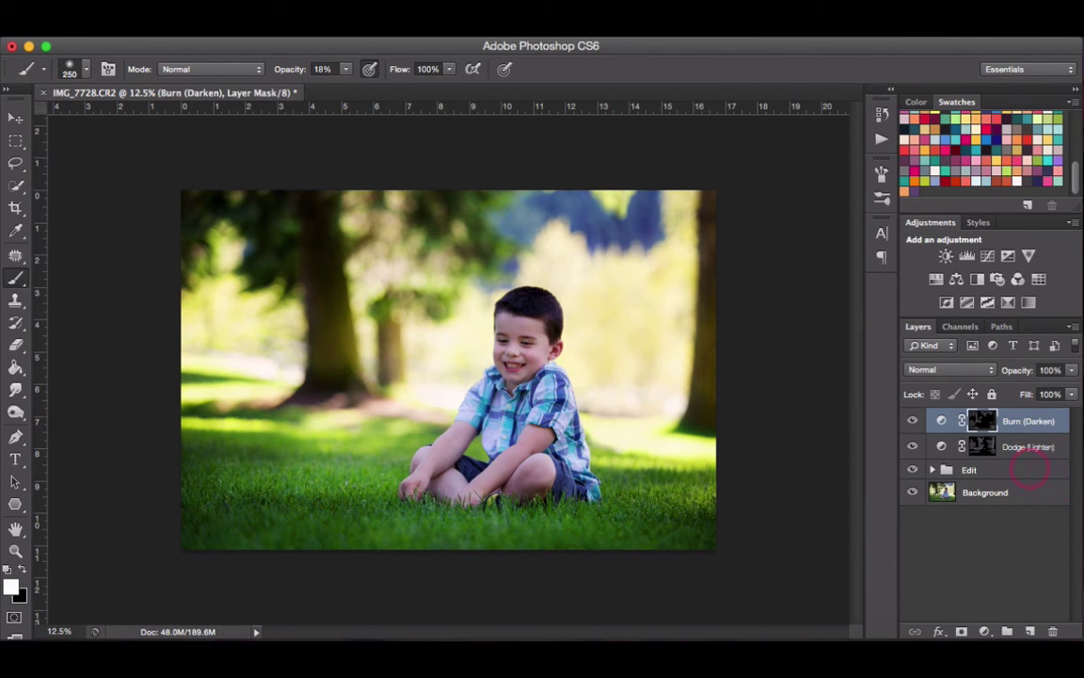
click(912, 446)
click(912, 421)
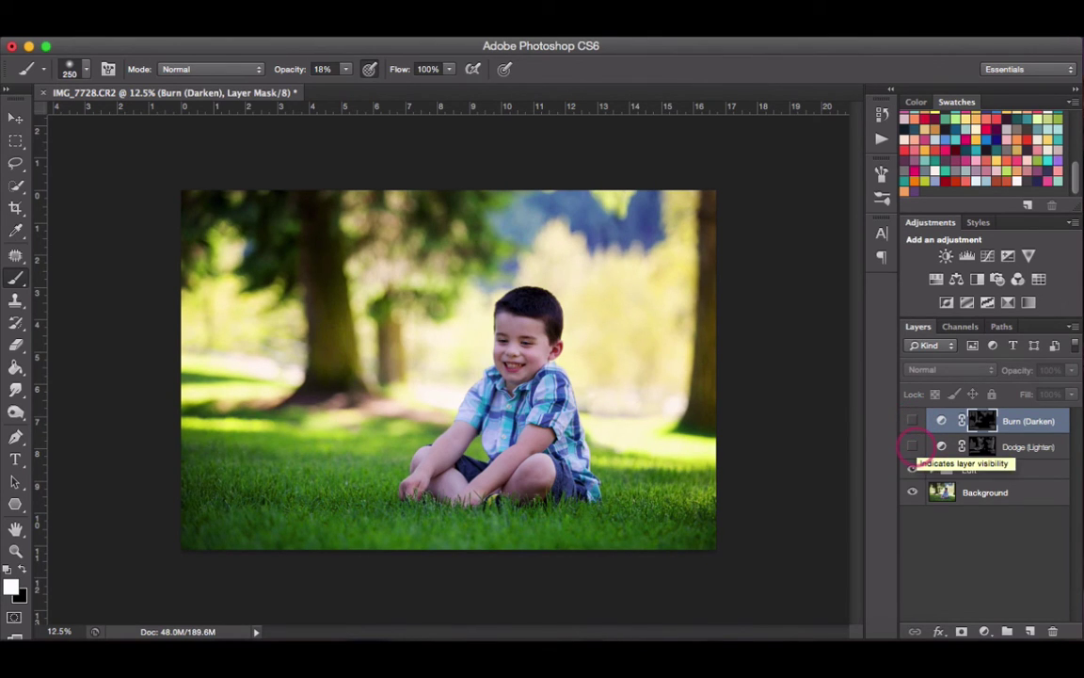
click(912, 446)
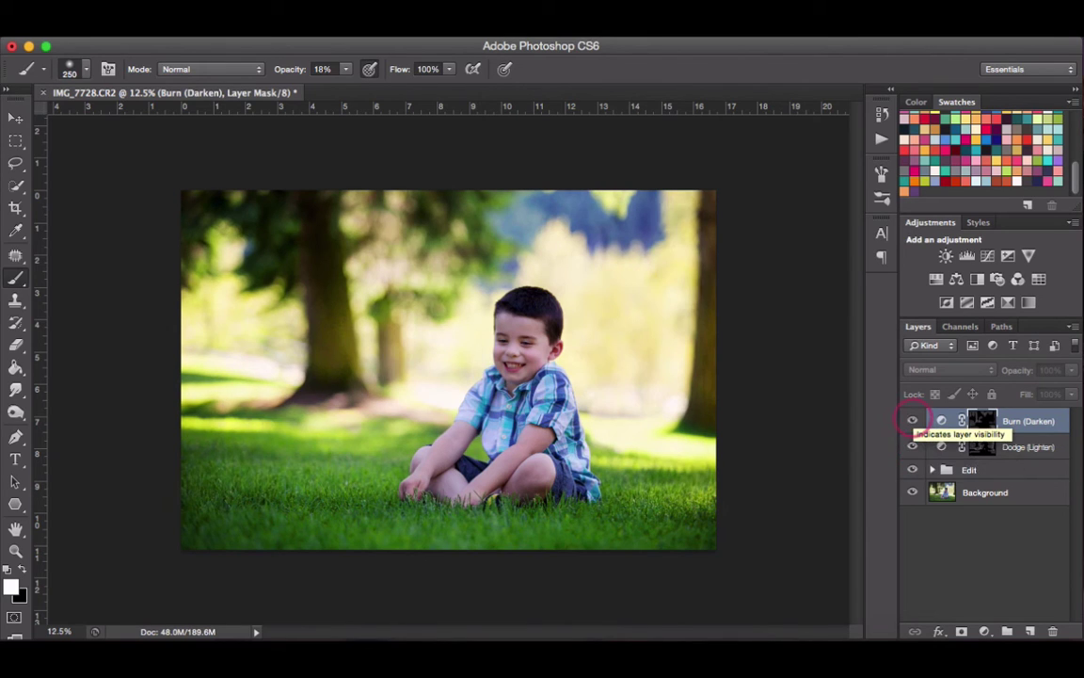
click(912, 421)
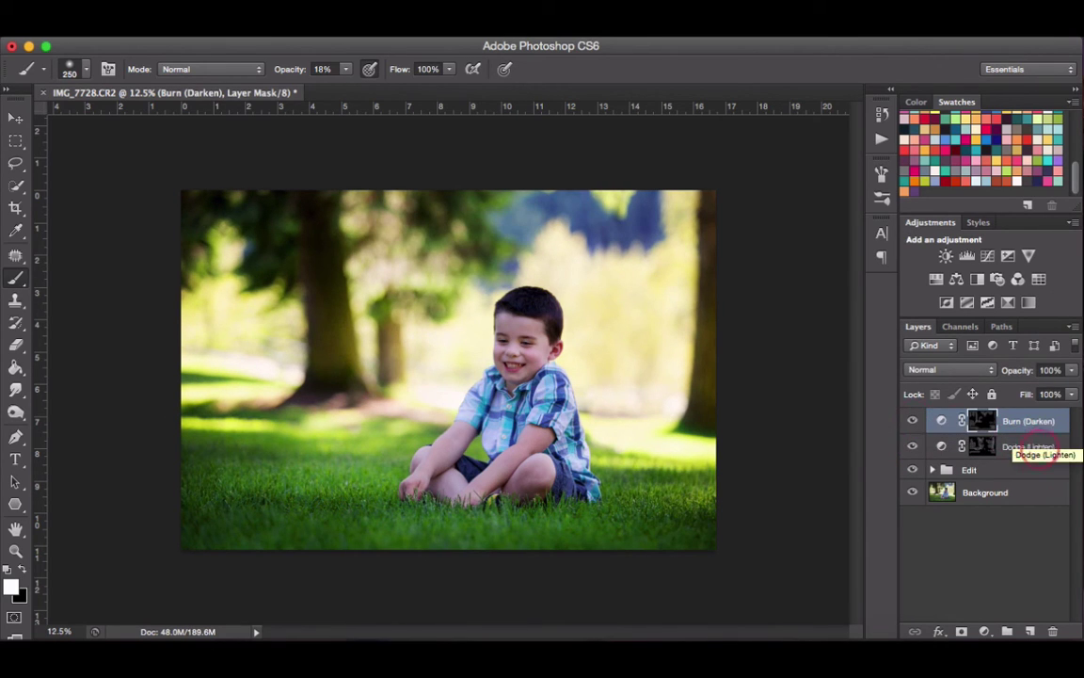
- Group the Dodge (Lighten) and Burn (Darken) layers into a new group named 'Drama'
shift+click(1028, 447)
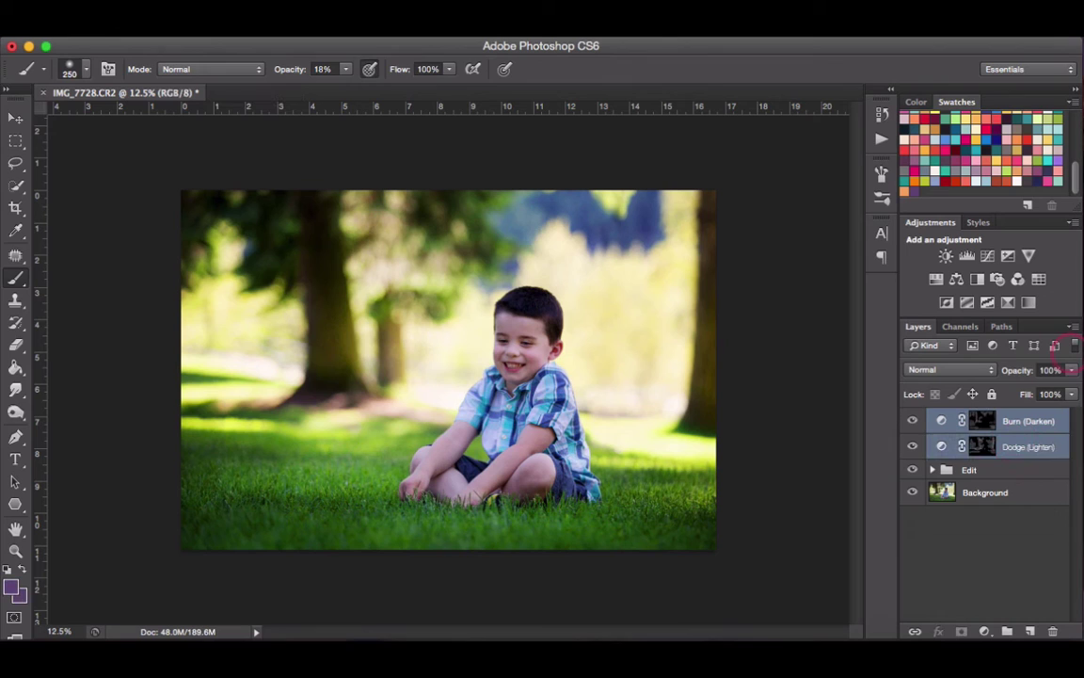
click(1073, 327)
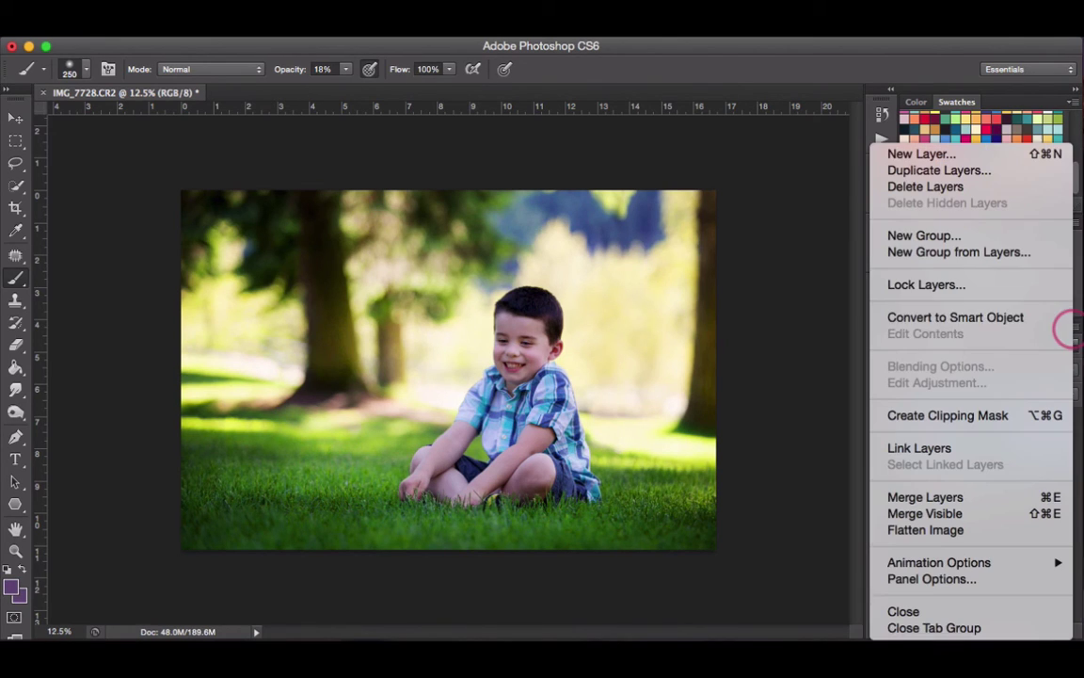
click(953, 252)
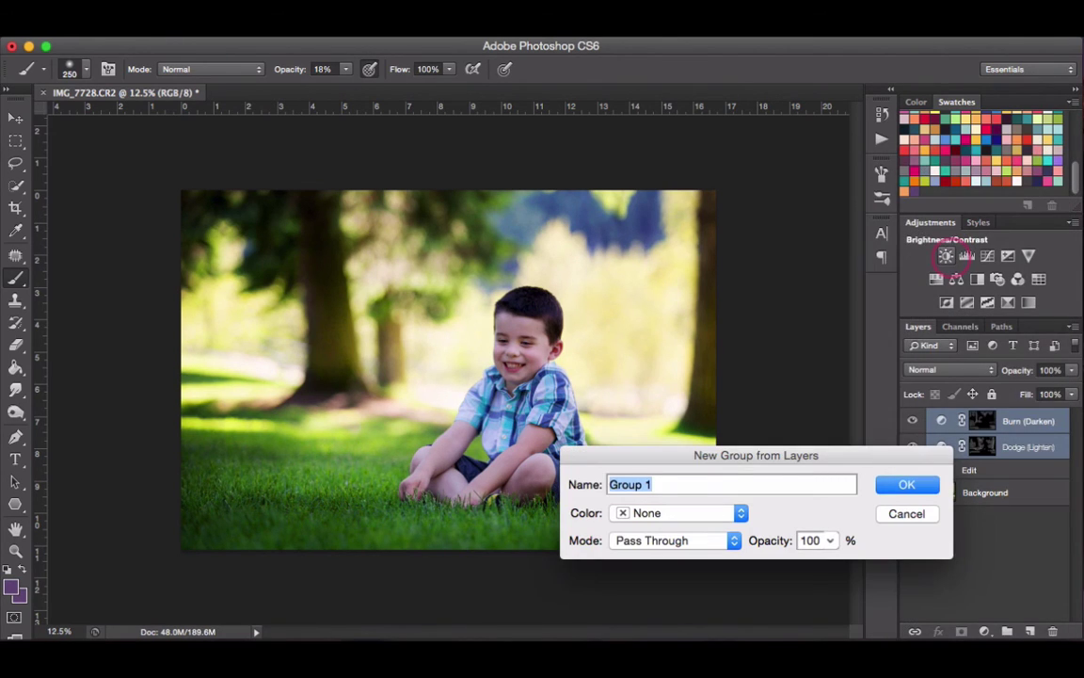
text(Drama)
click(905, 484)
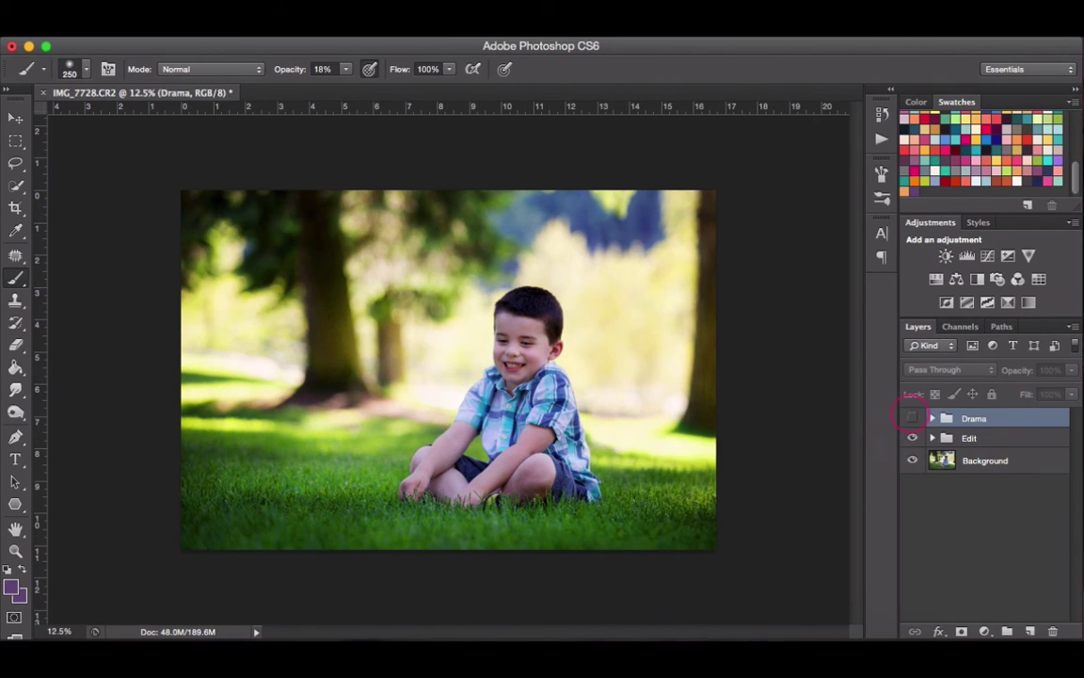
click(912, 418)
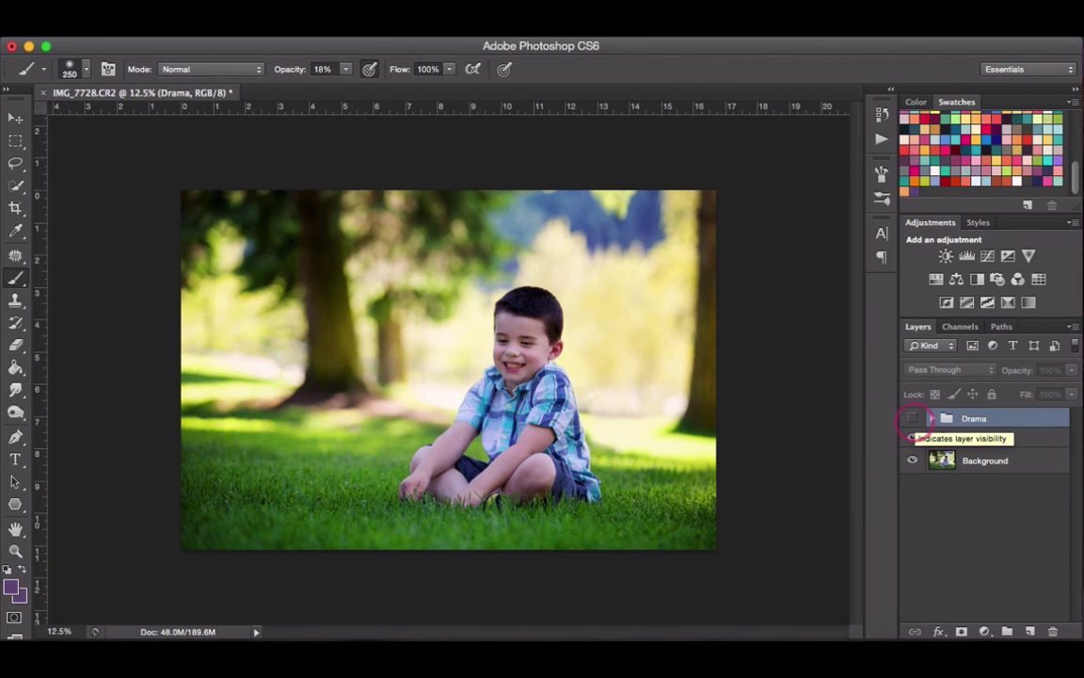
click(912, 418)
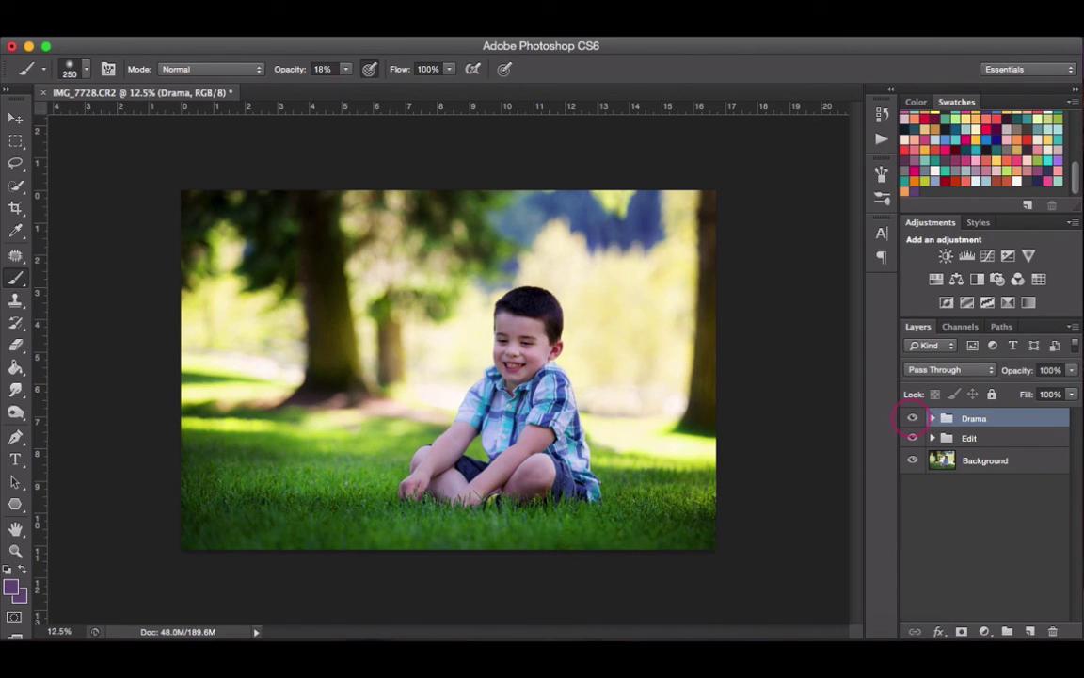
click(912, 418)
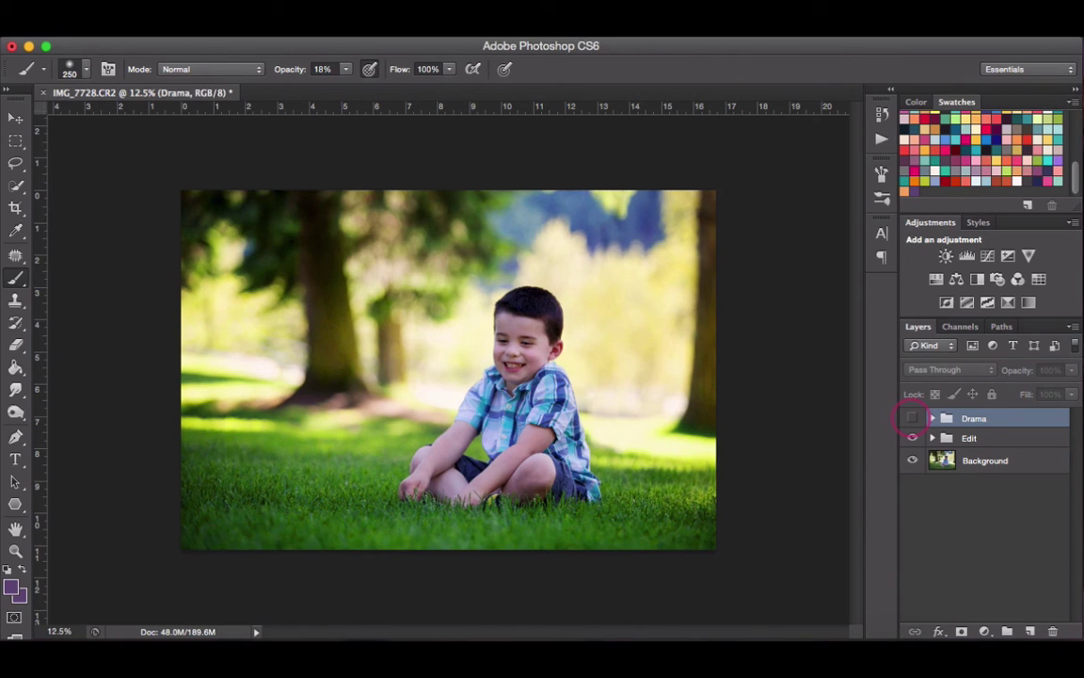
click(912, 418)
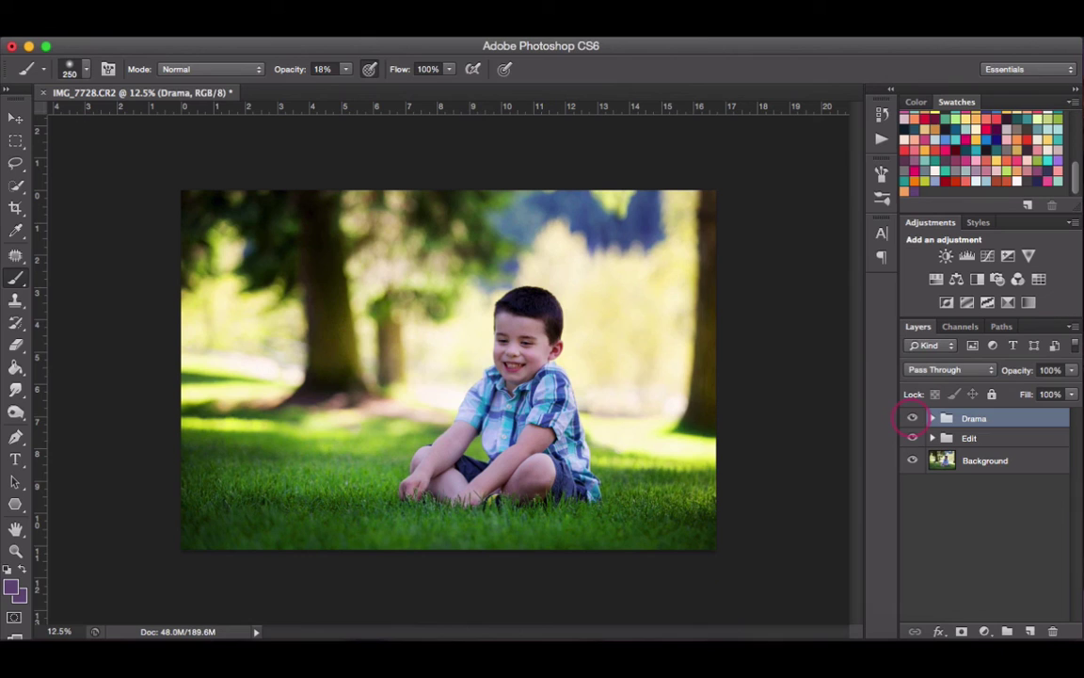